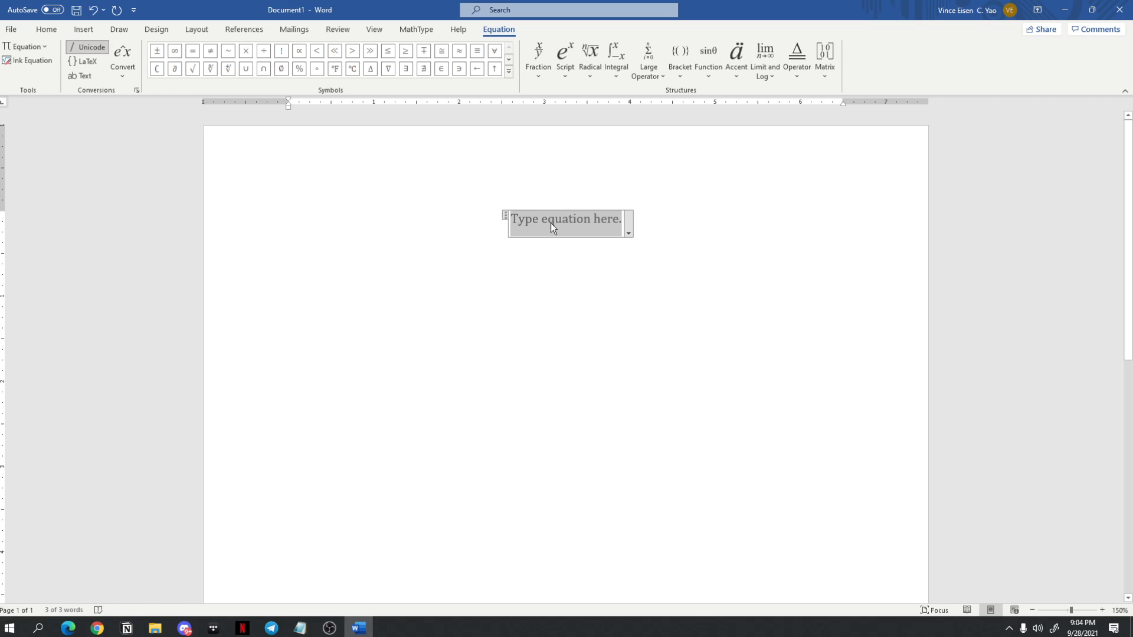
pyautogui.write('U')
pyautogui.press('BackSpace')
pyautogui.press('BackSpace')
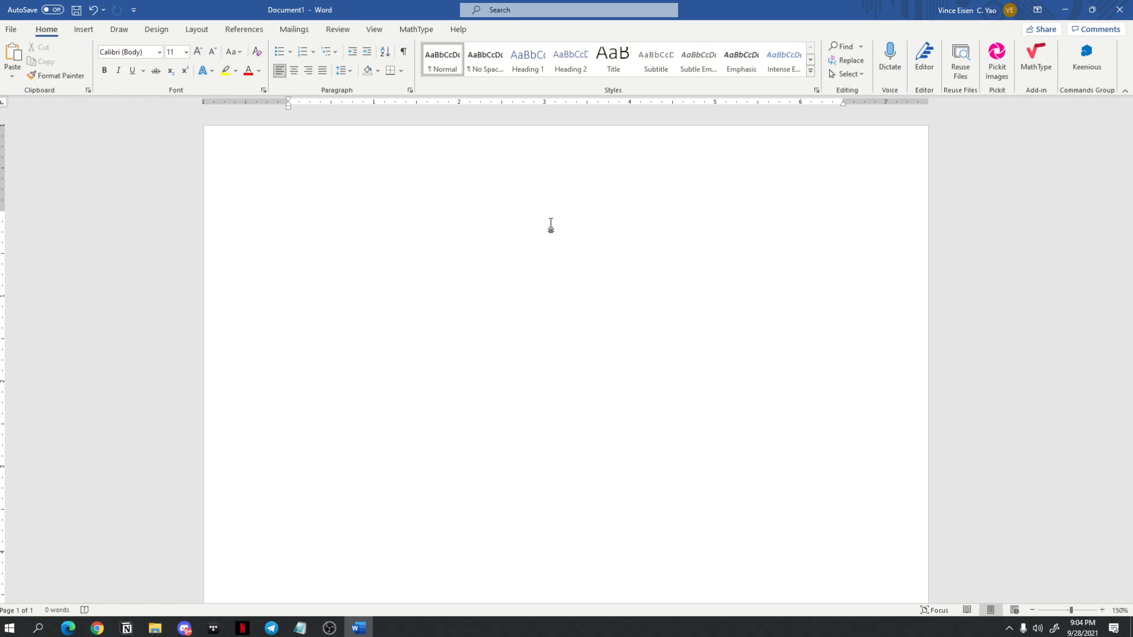
# Insert a new equation and begin it with U(x_1,x_2, converting the 1 and 2 into subscripts.
pyautogui.click(84, 29)
pyautogui.click(946, 57)
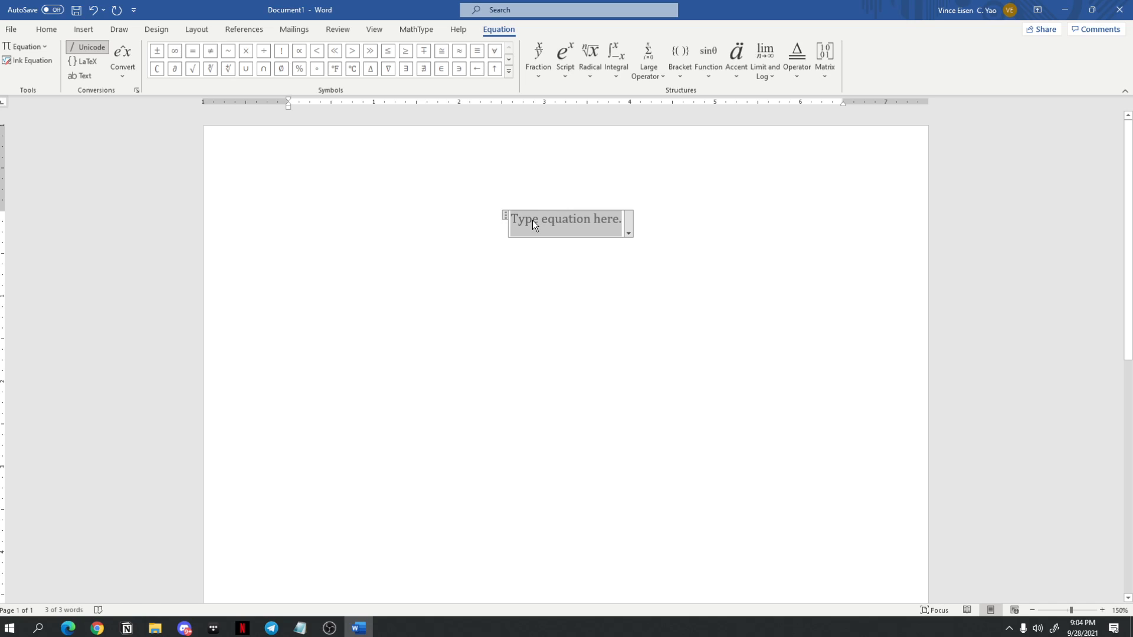
pyautogui.write('U')
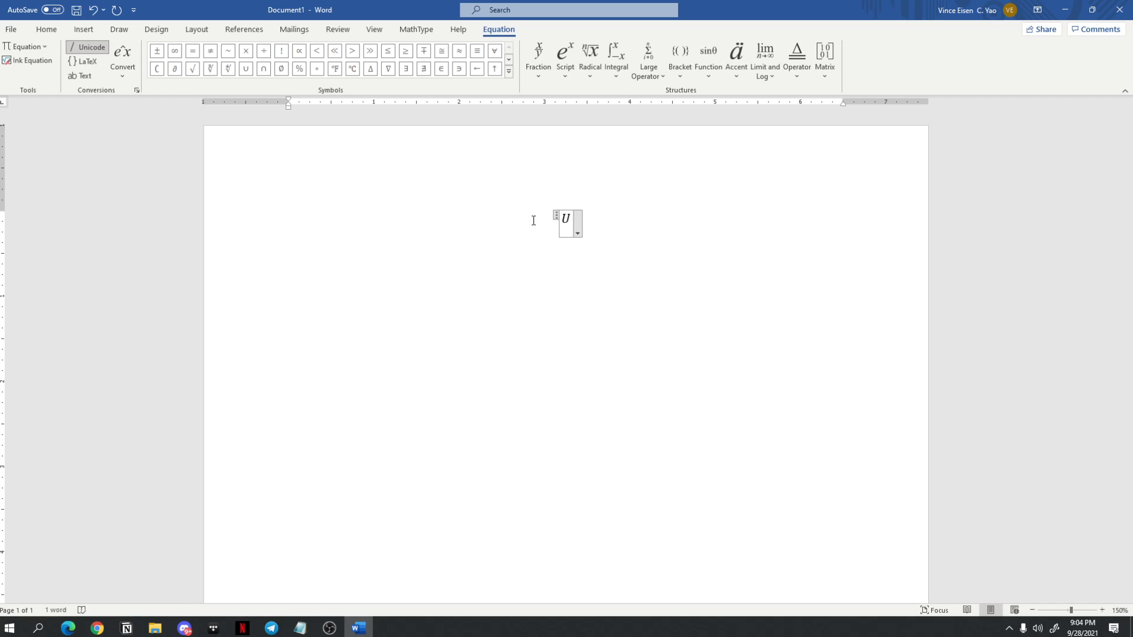
pyautogui.write('(x_1')
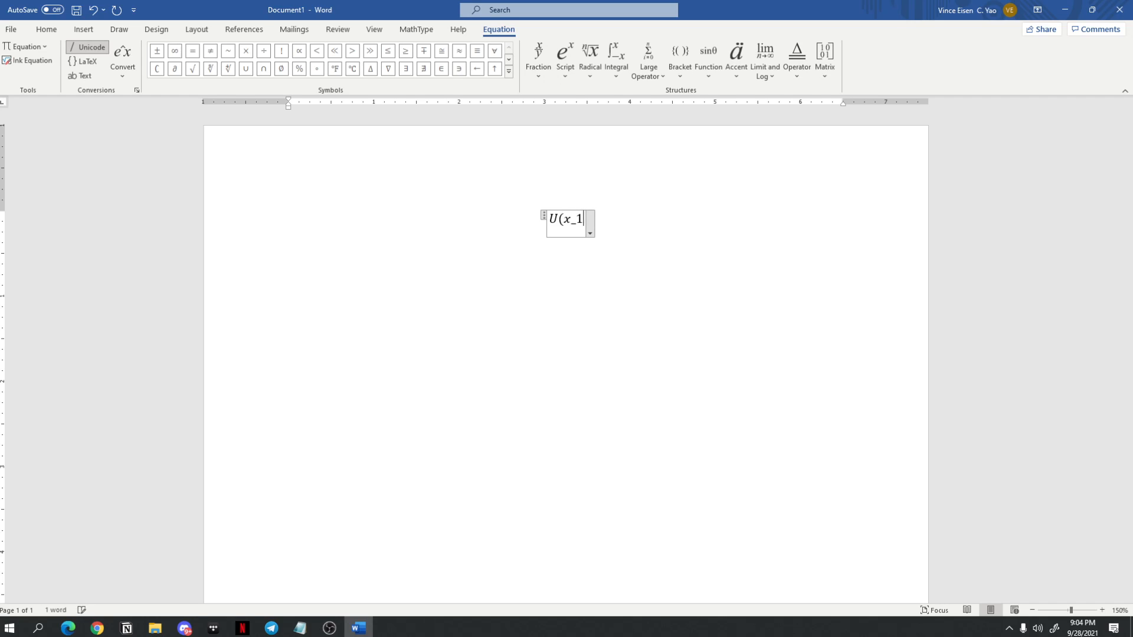
pyautogui.write(',x_2')
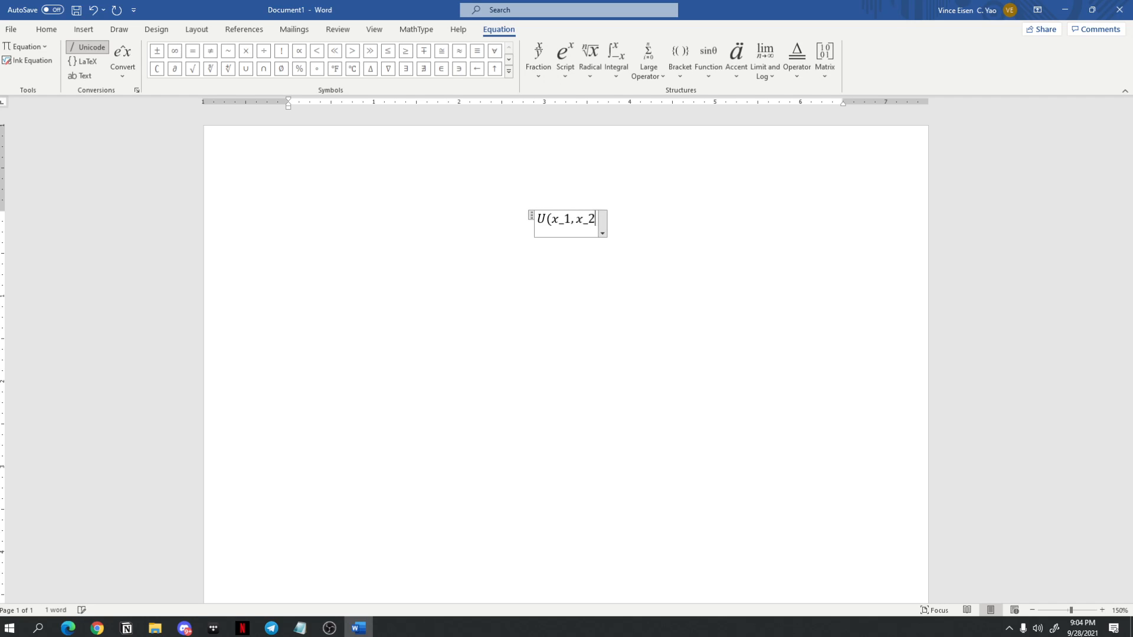
pyautogui.click(574, 220)
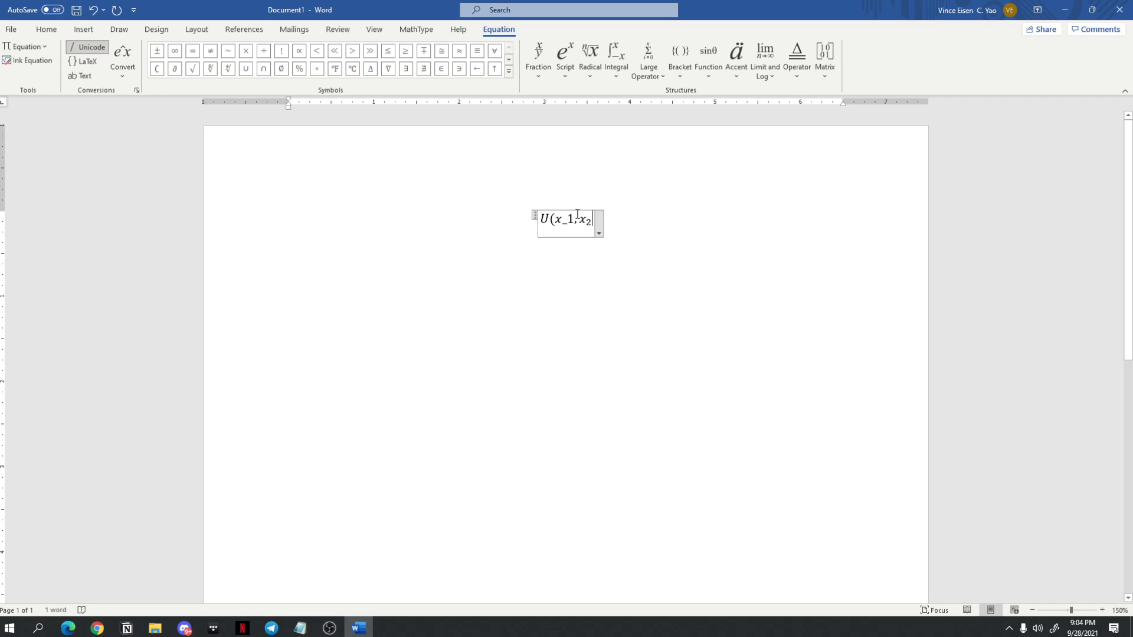
pyautogui.click(673, 236)
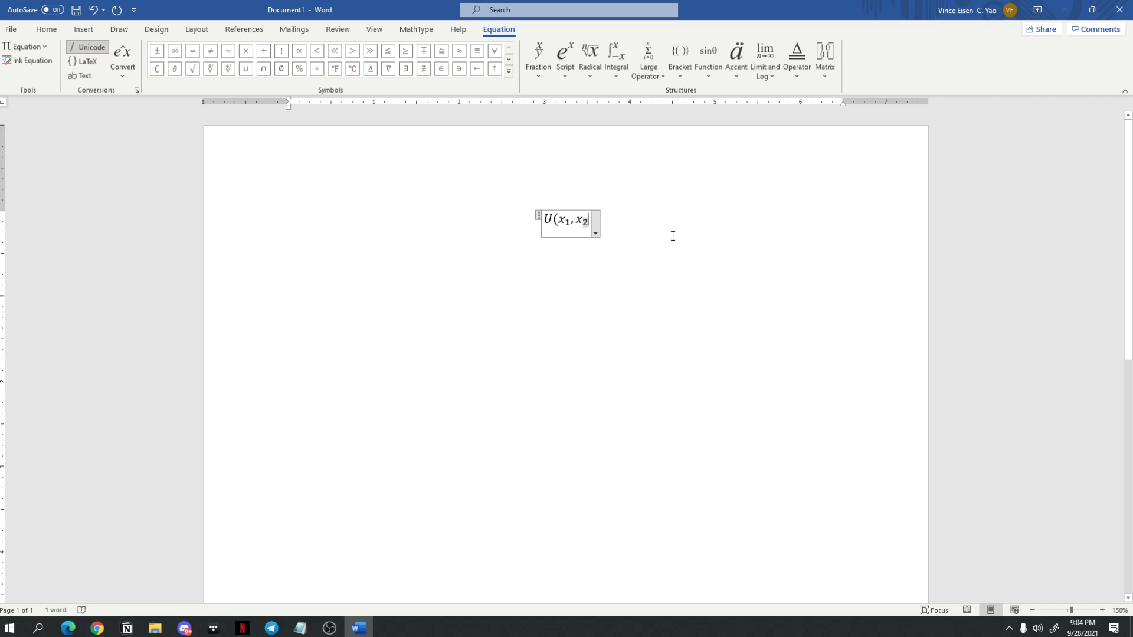
# Close the bracket and complete the equation with = x_1 x_2^2, with the subscripts and exponent built up.
pyautogui.write(')=')
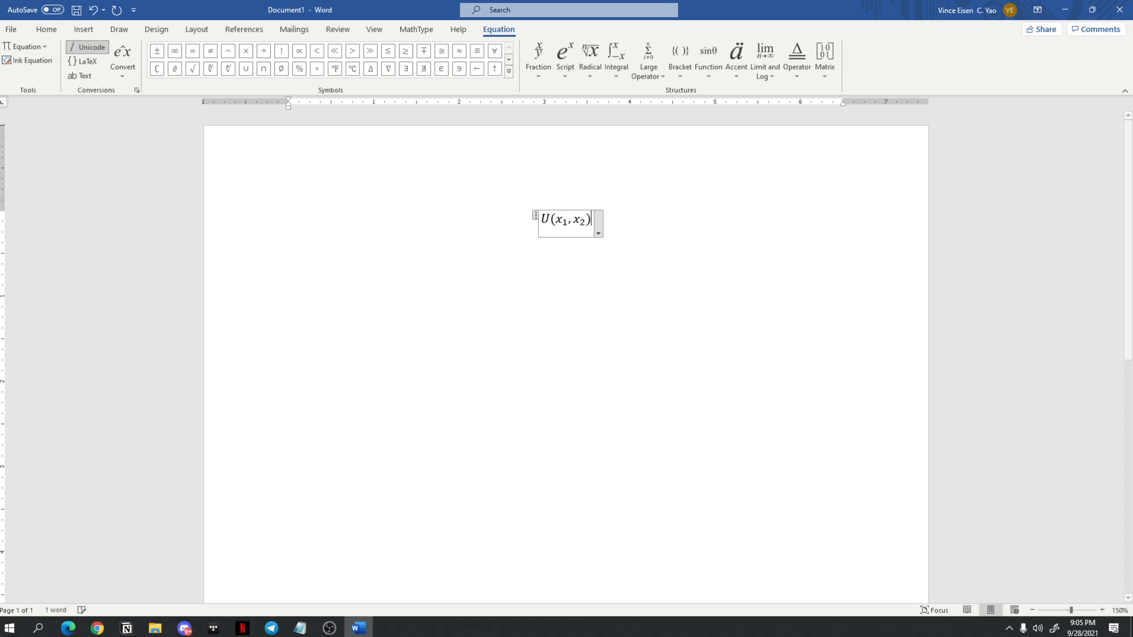
pyautogui.write('x_1')
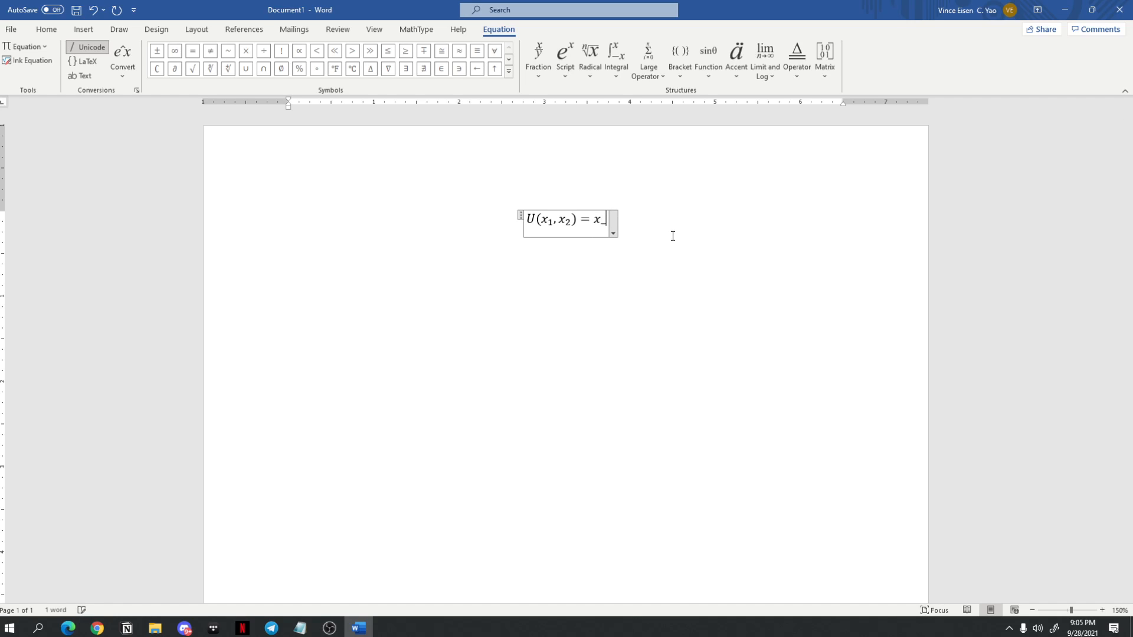
pyautogui.write(' x_2 ^')
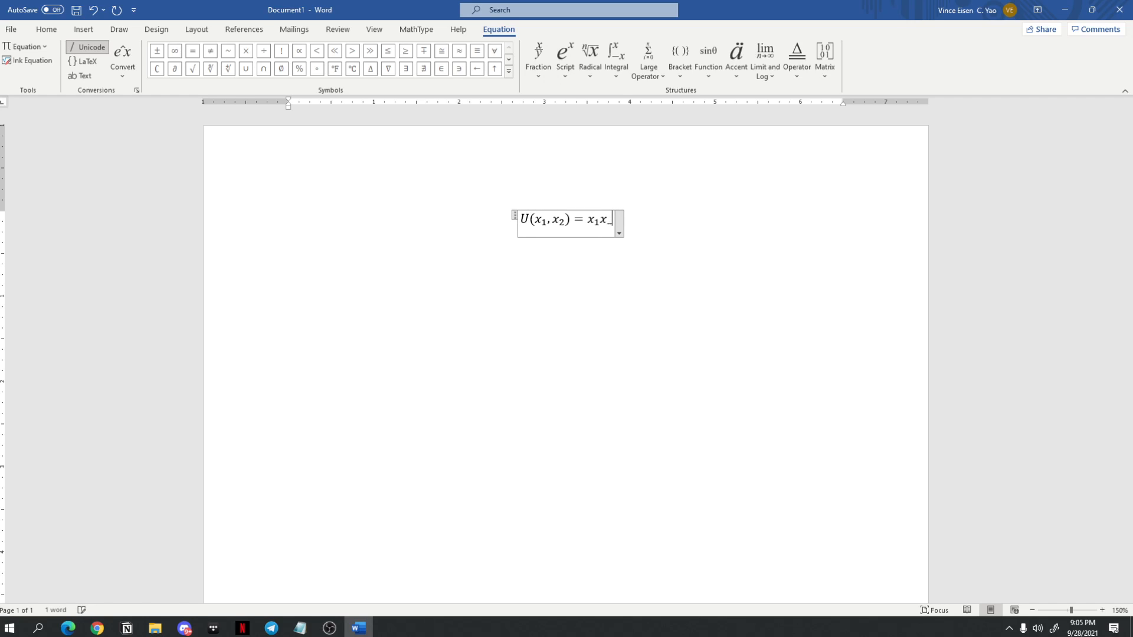
pyautogui.write('2')
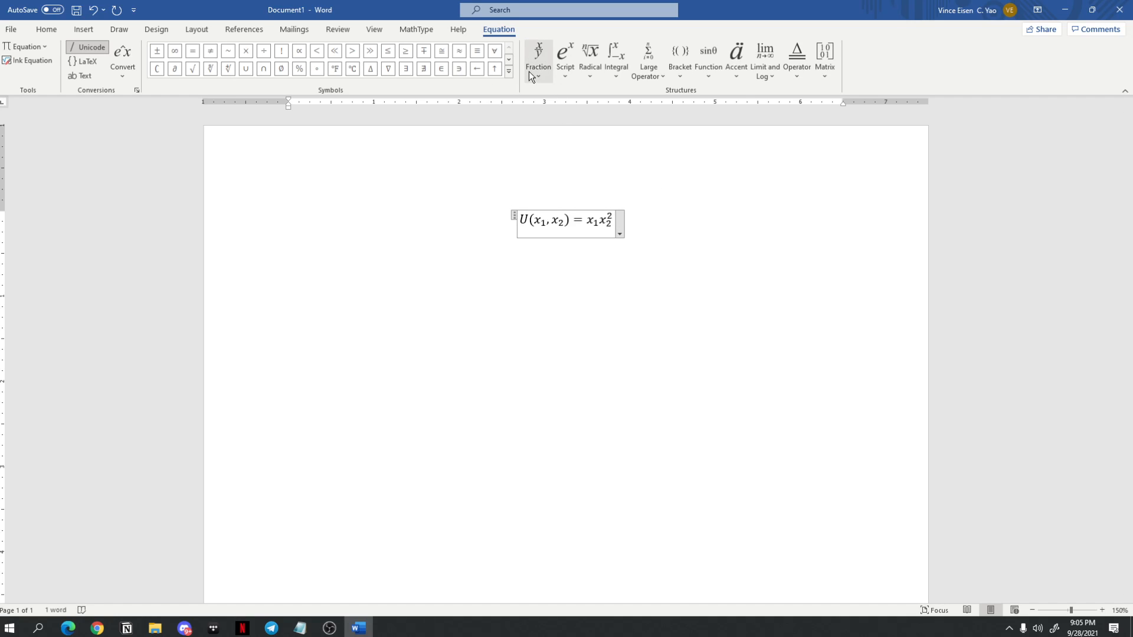
pyautogui.click(647, 73)
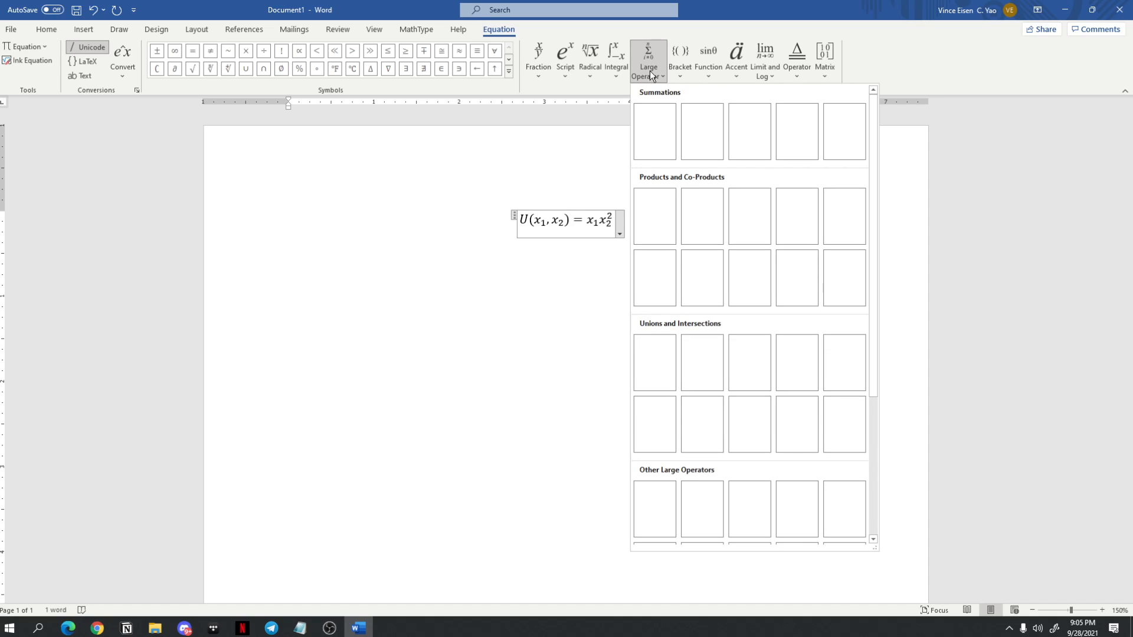
pyautogui.click(652, 72)
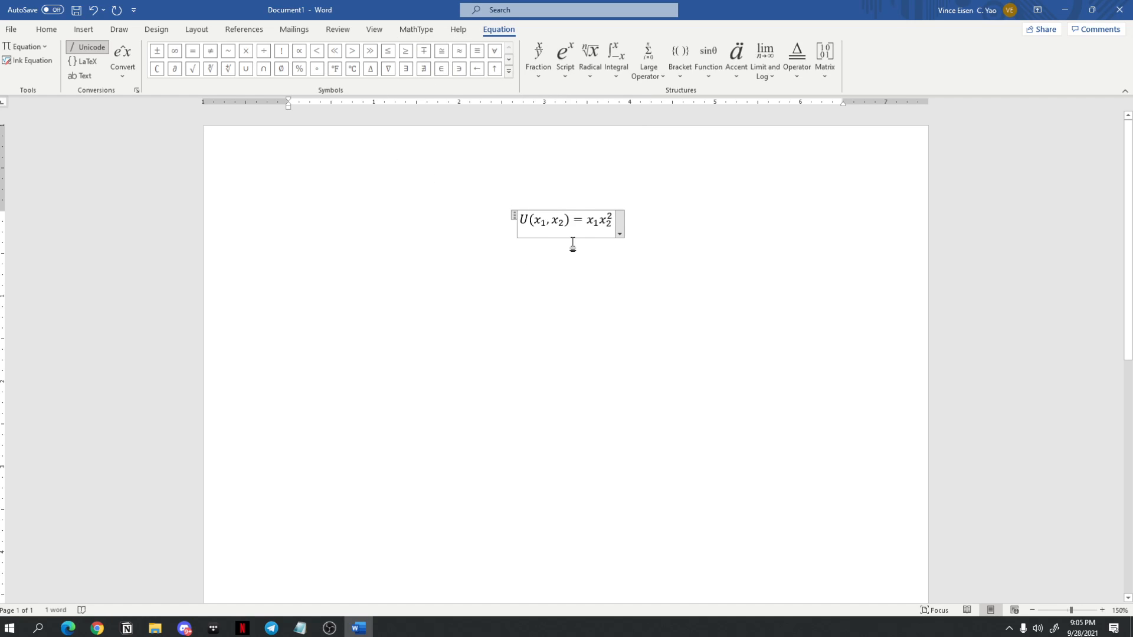
# Insert a second equation on a new line below the utility function and set its input format to LaTeX.
pyautogui.click(613, 233)
pyautogui.click(670, 236)
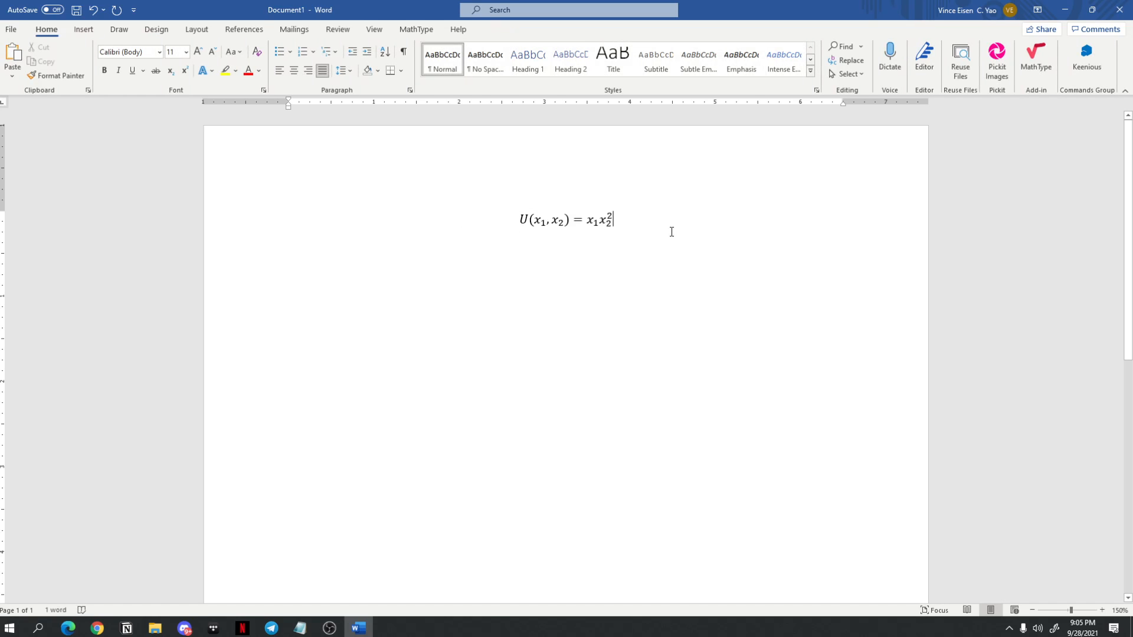
pyautogui.click(92, 30)
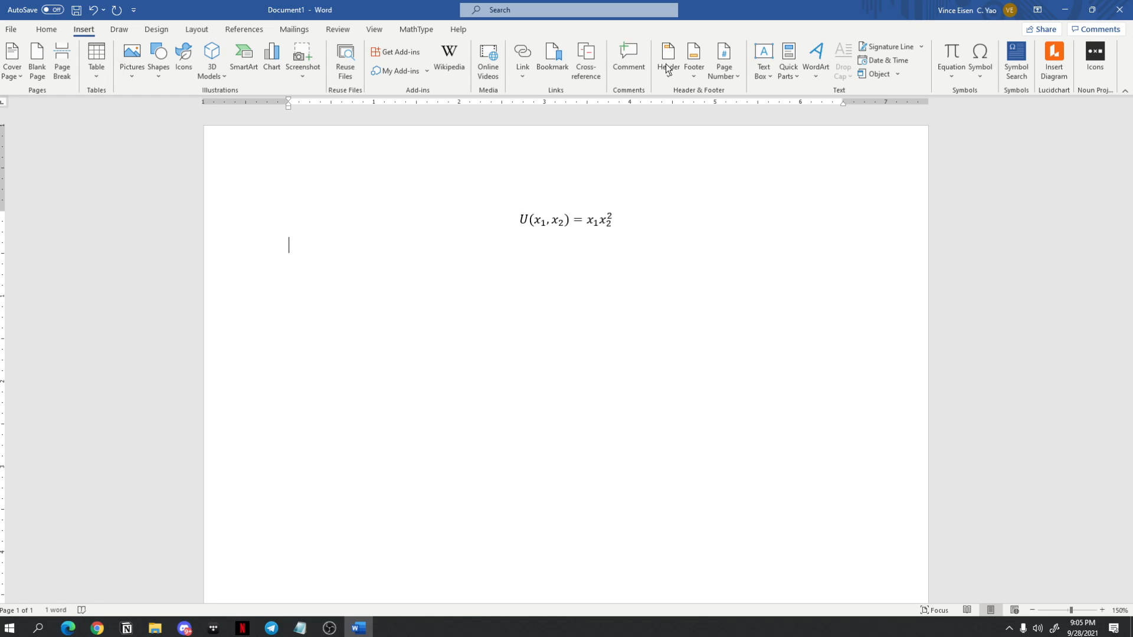
pyautogui.click(955, 48)
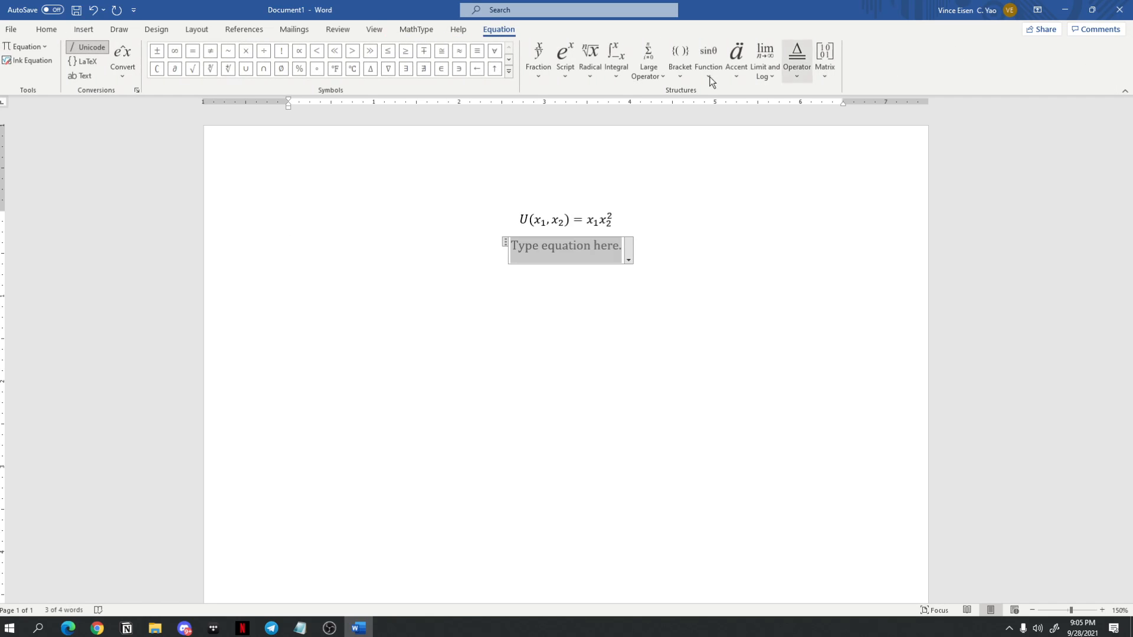
pyautogui.click(83, 60)
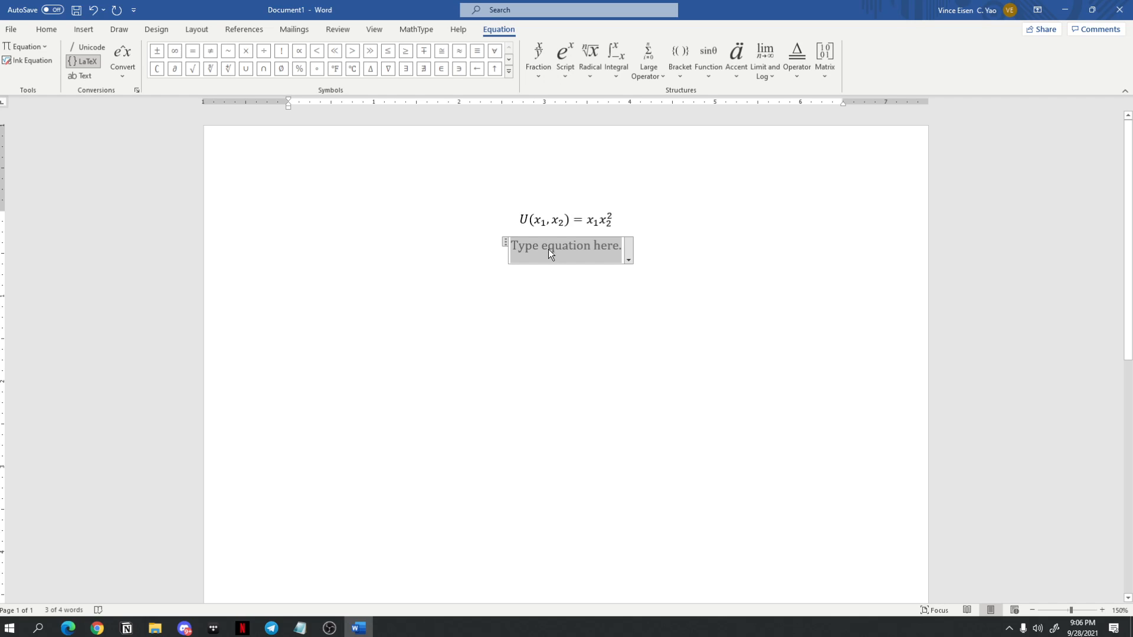
# Enter \frac{ab}{cd} in the LaTeX equation and convert it into a built-up fraction.
pyautogui.write('rac')
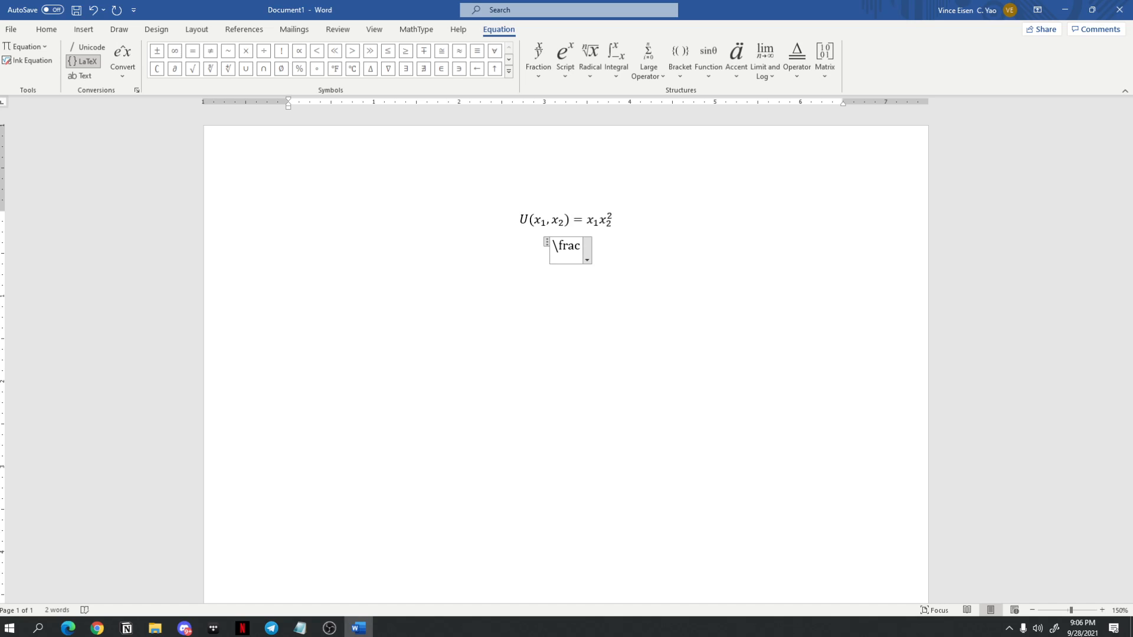
pyautogui.write('{ab}')
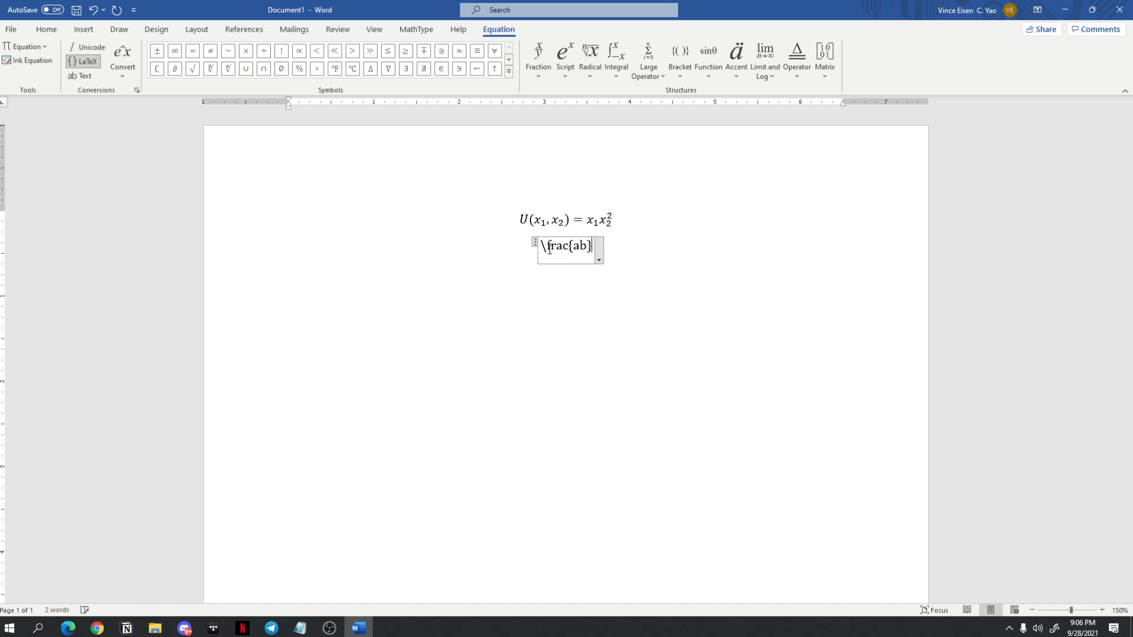
pyautogui.write('{cd}')
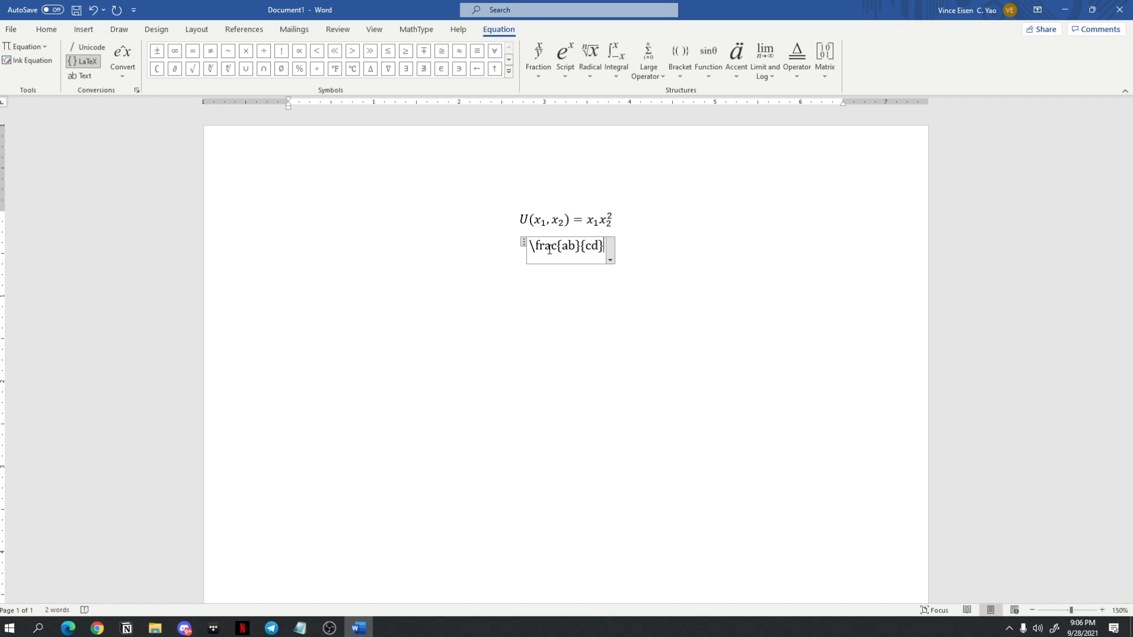
pyautogui.press('Right')
pyautogui.click(670, 248)
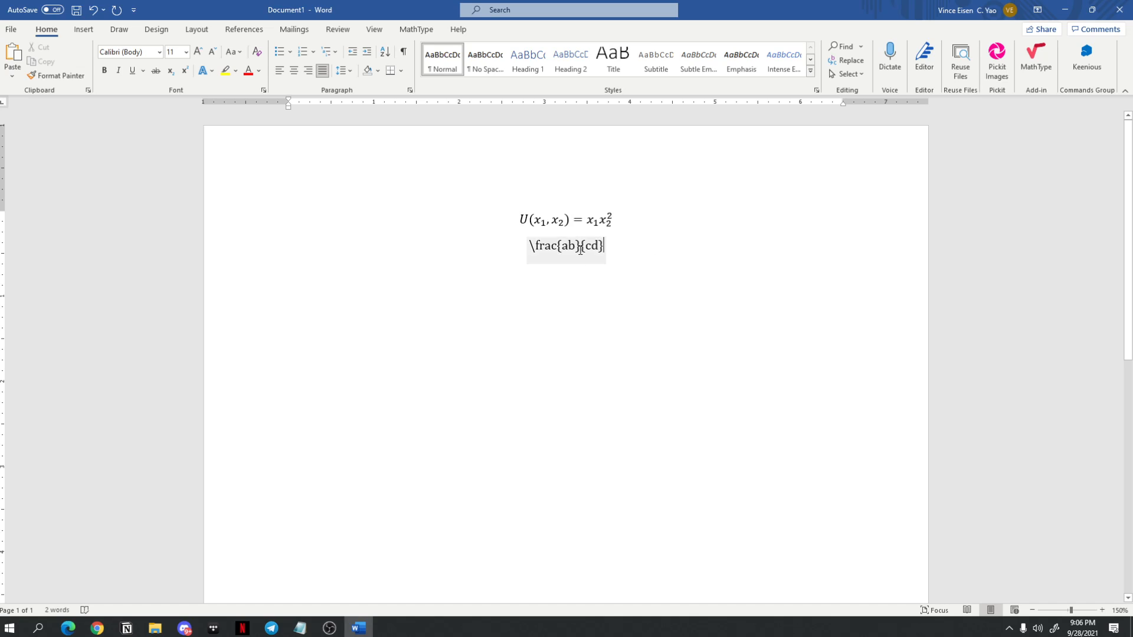
pyautogui.click(603, 245)
pyautogui.click(642, 250)
pyautogui.press('Left')
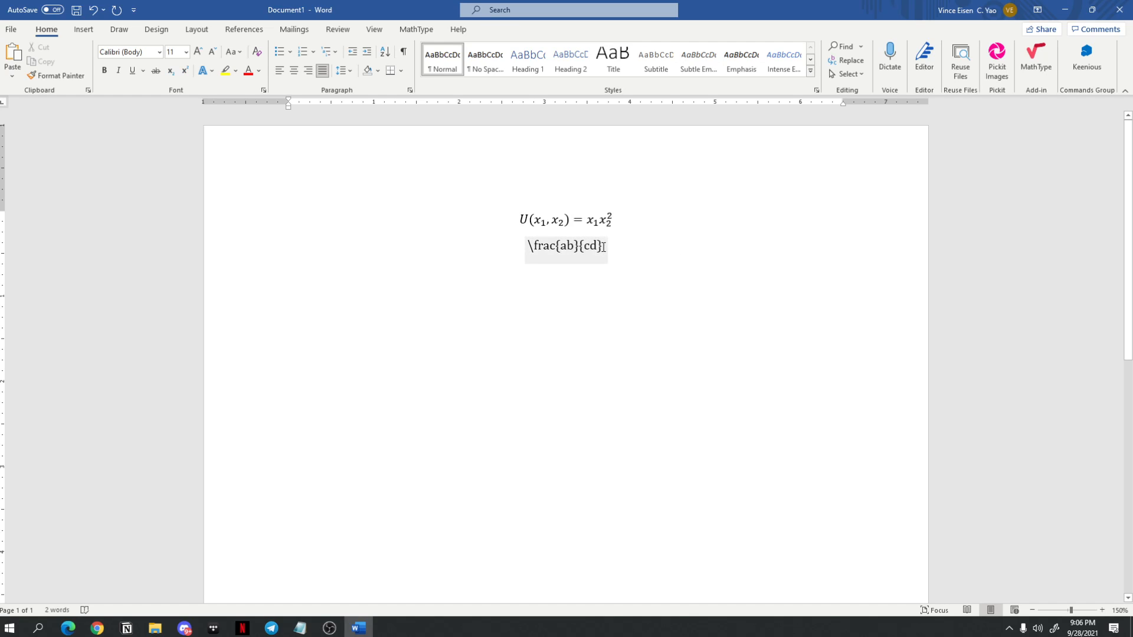
pyautogui.press('space')
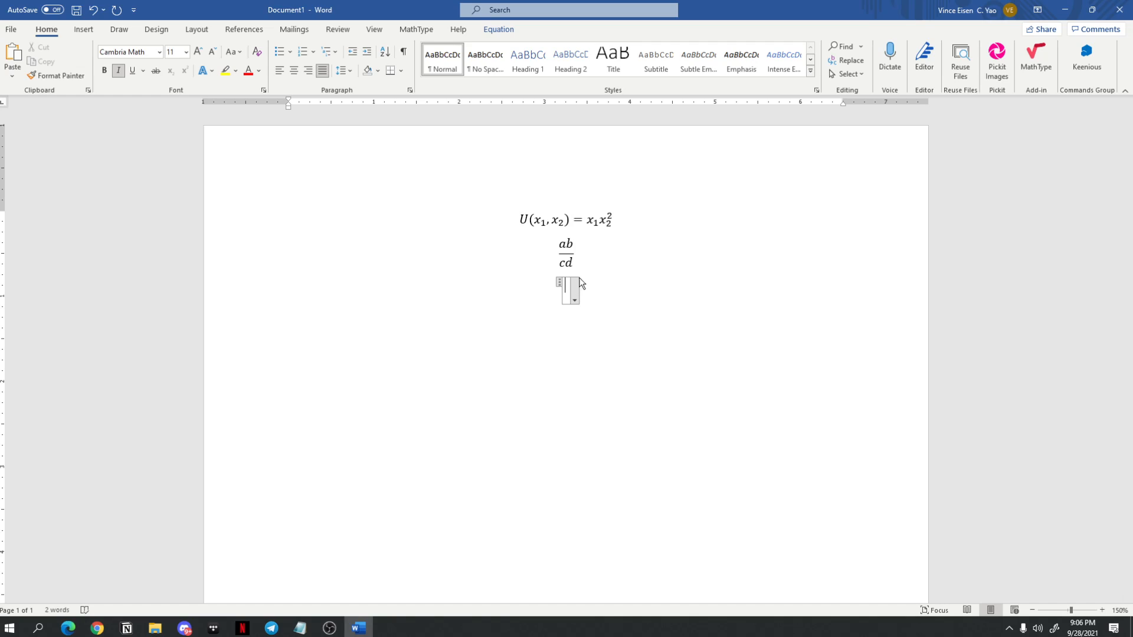
pyautogui.click(574, 254)
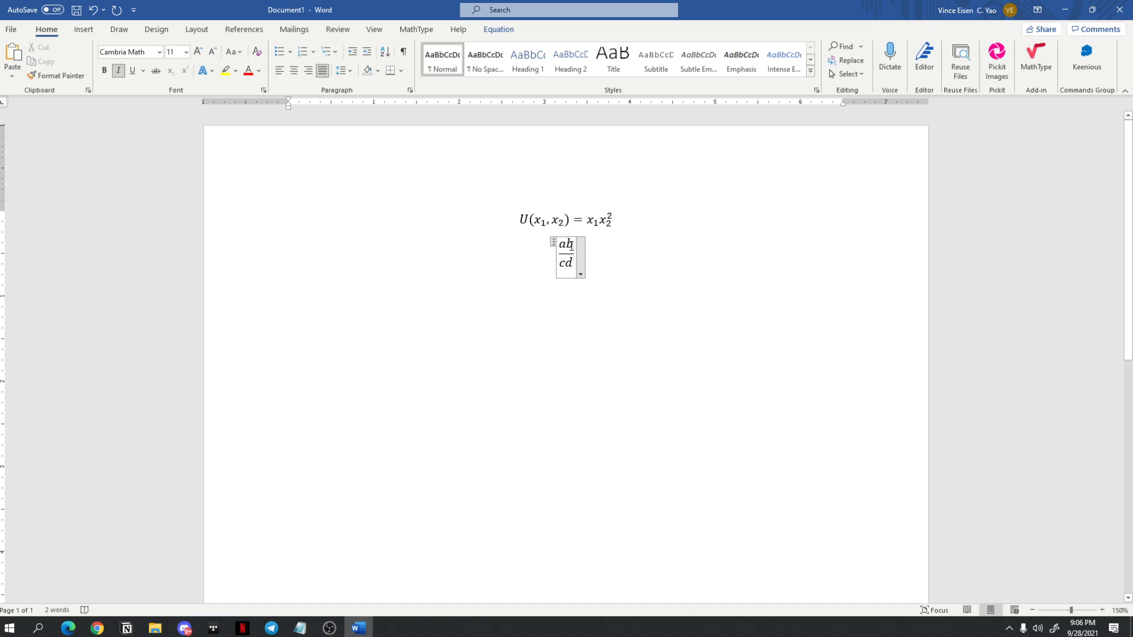
pyautogui.doubleClick(574, 246)
pyautogui.moveTo(334, 635)
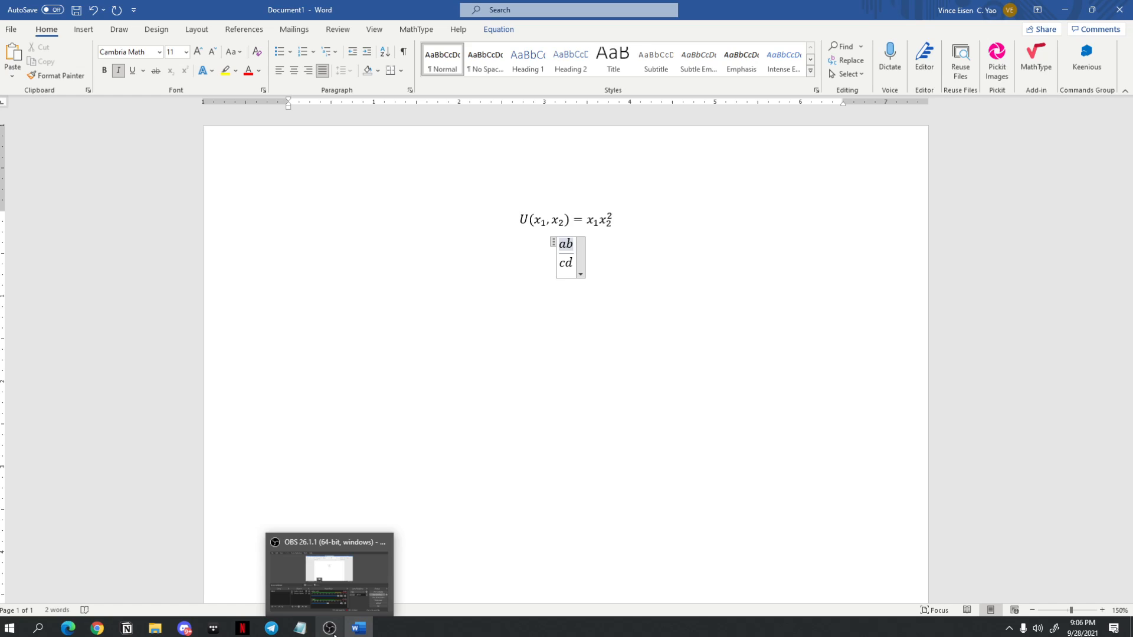
# Insert a Unicode-format equation on a new line below the fraction and enter x_1 as a subscripted term.
pyautogui.click(609, 268)
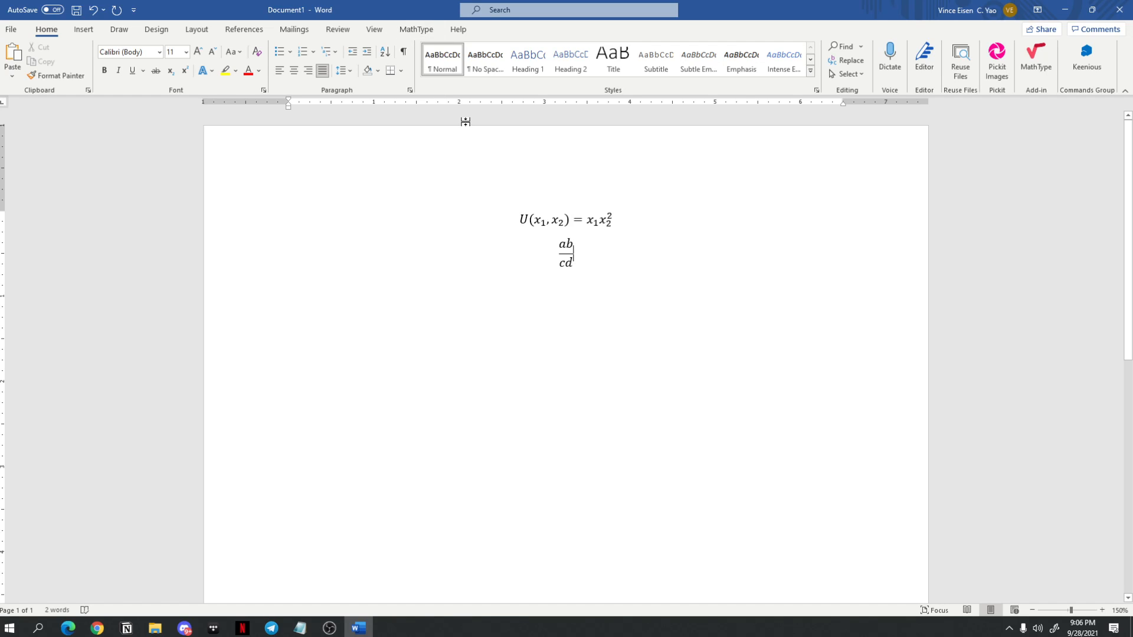
pyautogui.click(80, 30)
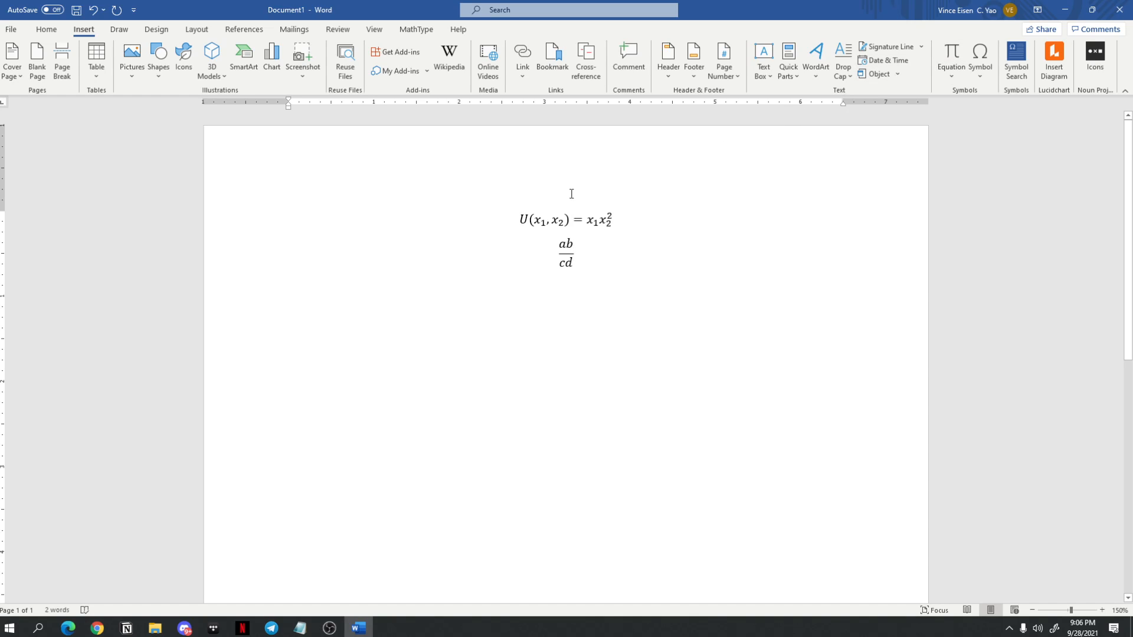
pyautogui.click(607, 220)
pyautogui.click(620, 257)
pyautogui.press('Return')
pyautogui.click(949, 52)
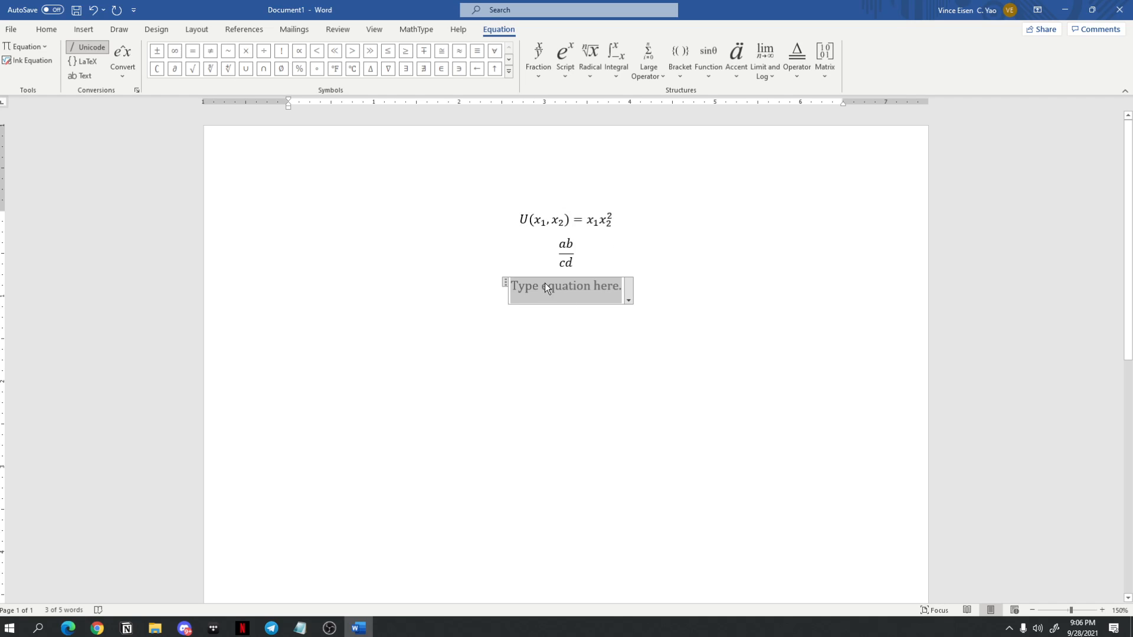
pyautogui.write('x_1')
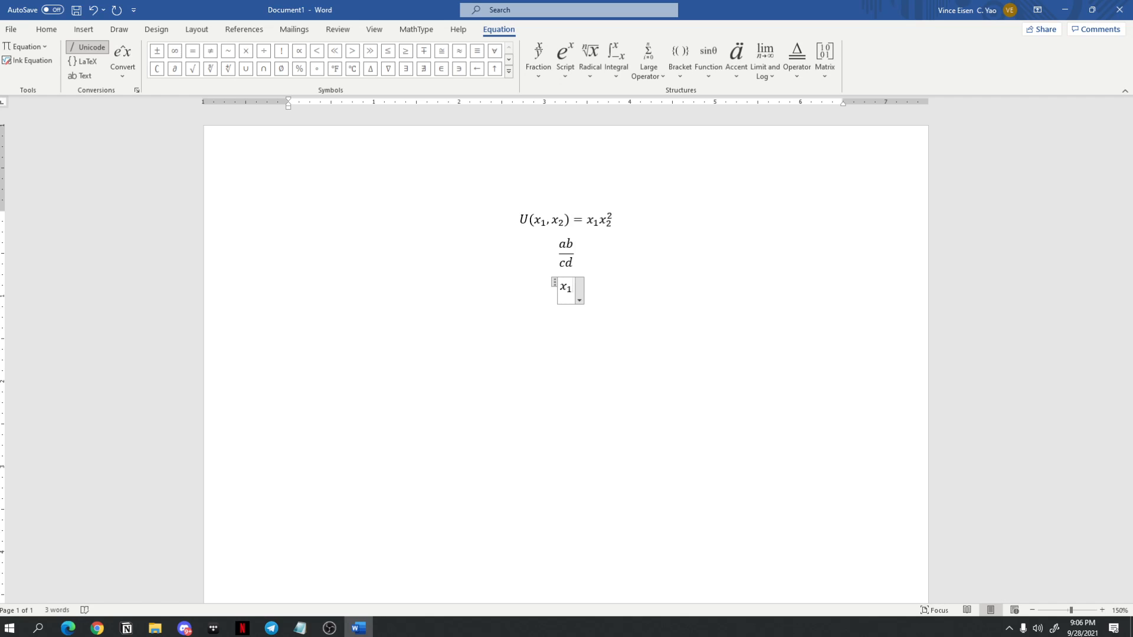
# Insert another equation below the Unicode x_1, set it to LaTeX format, and enter x_1 converted to a subscript.
pyautogui.click(289, 311)
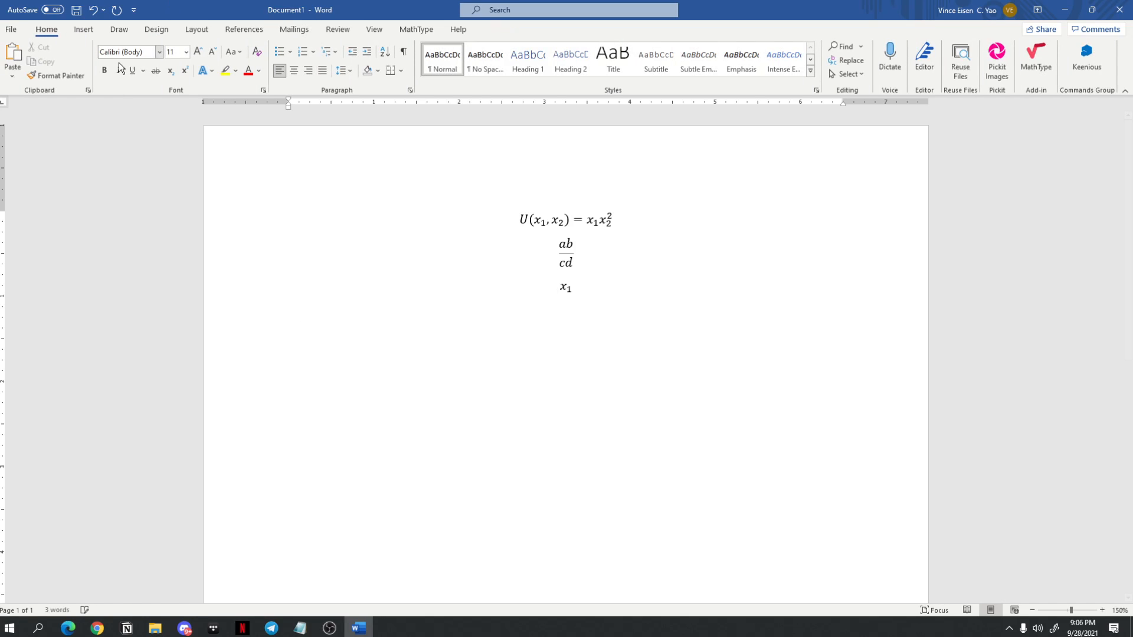
pyautogui.click(83, 29)
pyautogui.click(950, 56)
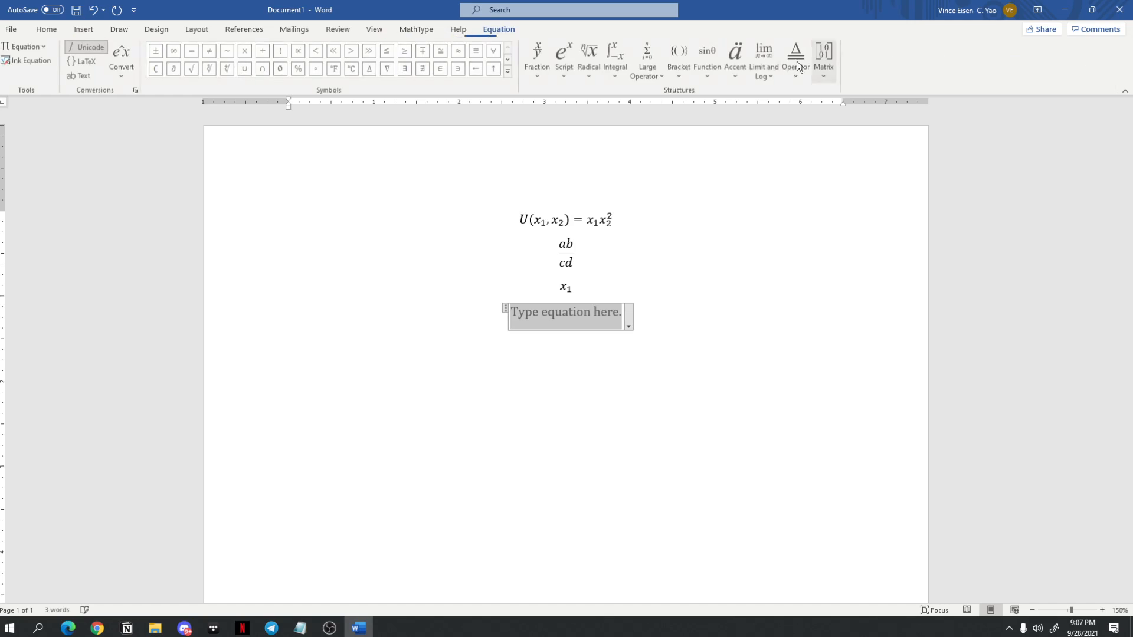
pyautogui.click(83, 61)
pyautogui.write('x_1')
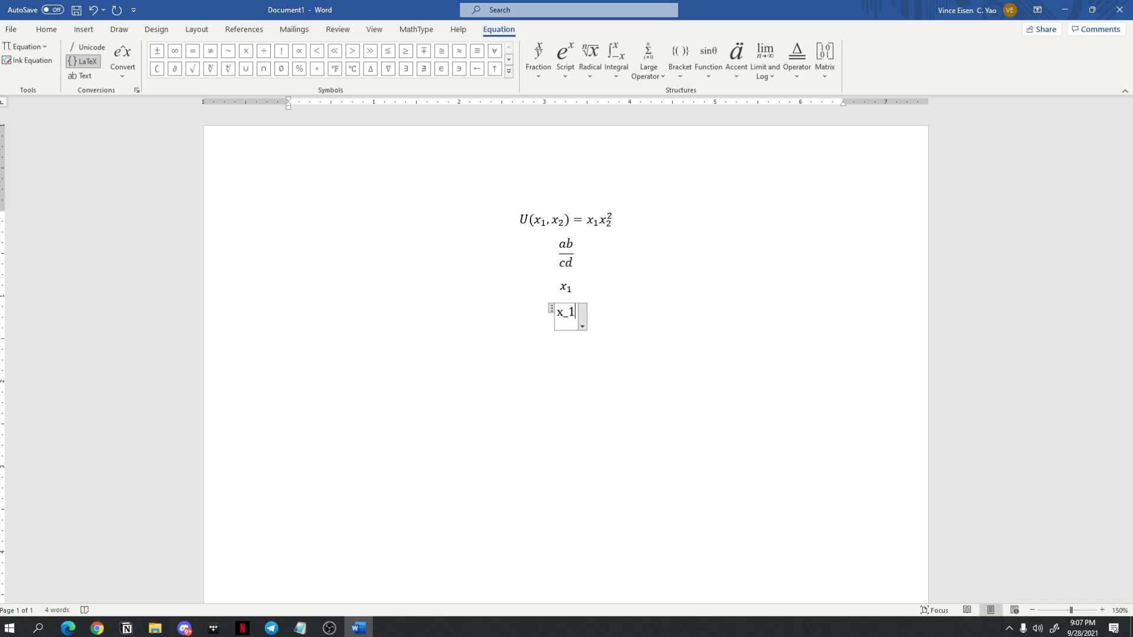
pyautogui.press('Return')
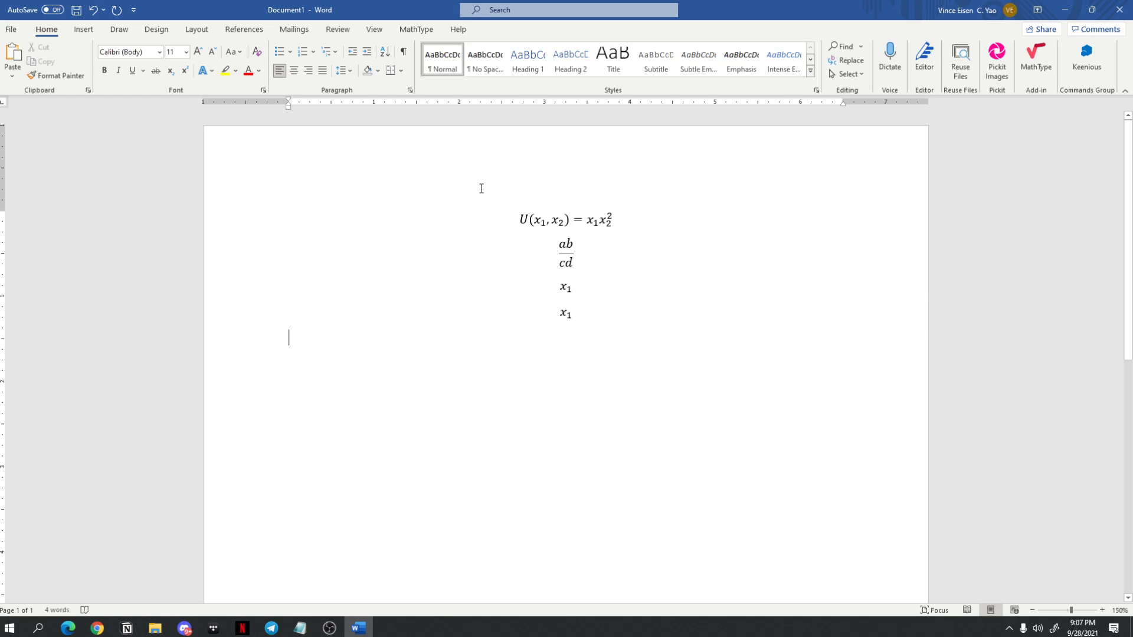
pyautogui.click(570, 290)
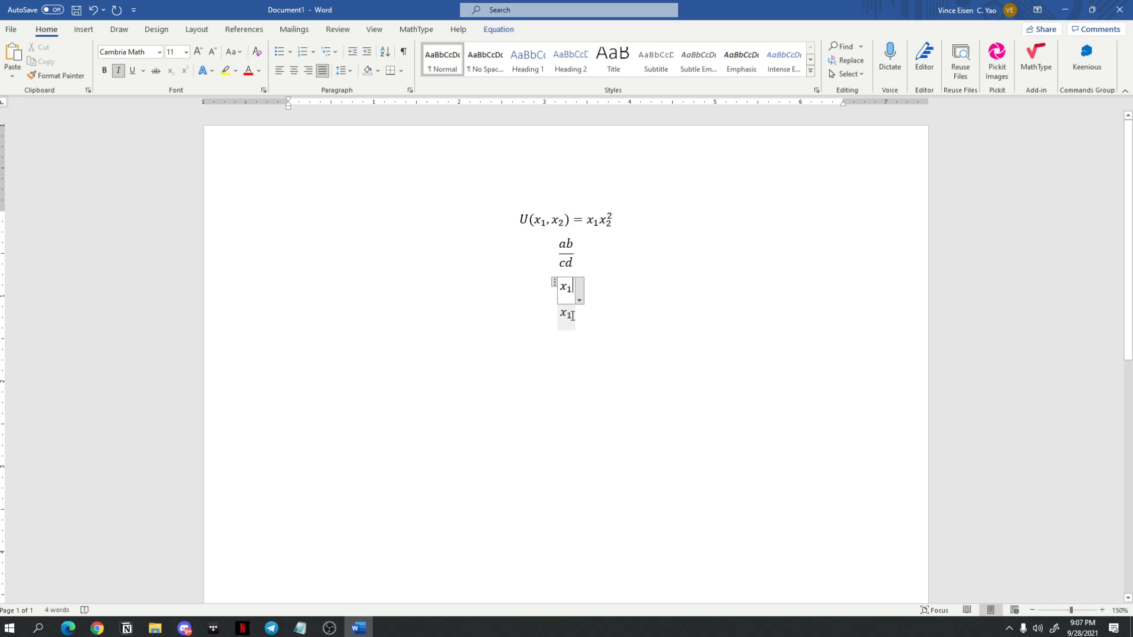
pyautogui.click(85, 30)
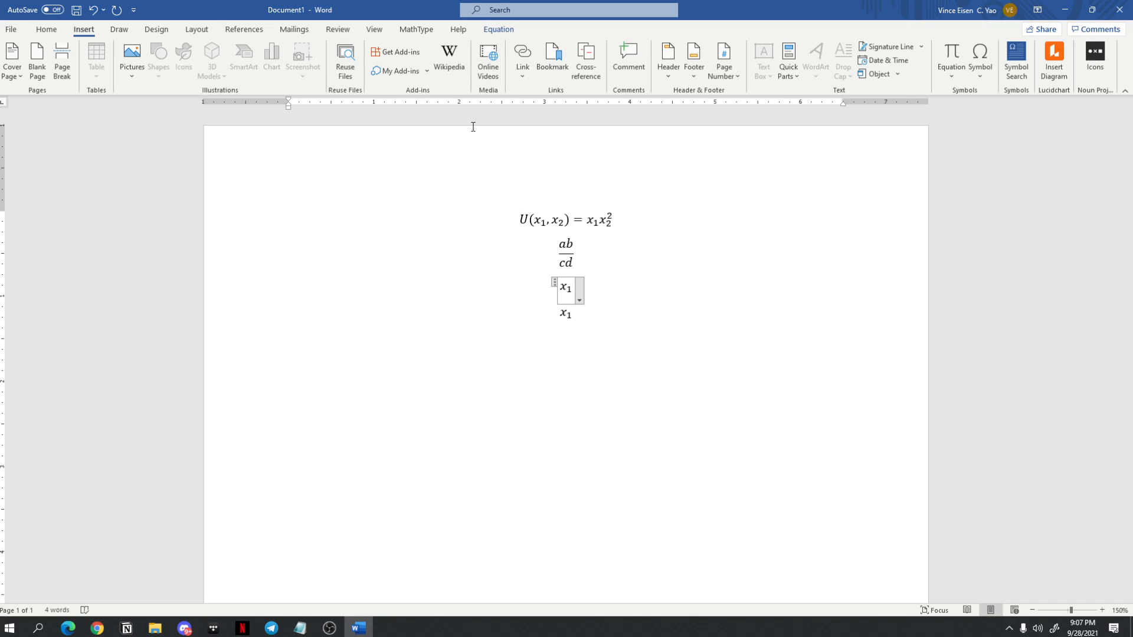
# Insert a Unicode-format equation on a new line below the last x_1 and enter \sigma as a symbol.
pyautogui.click(625, 329)
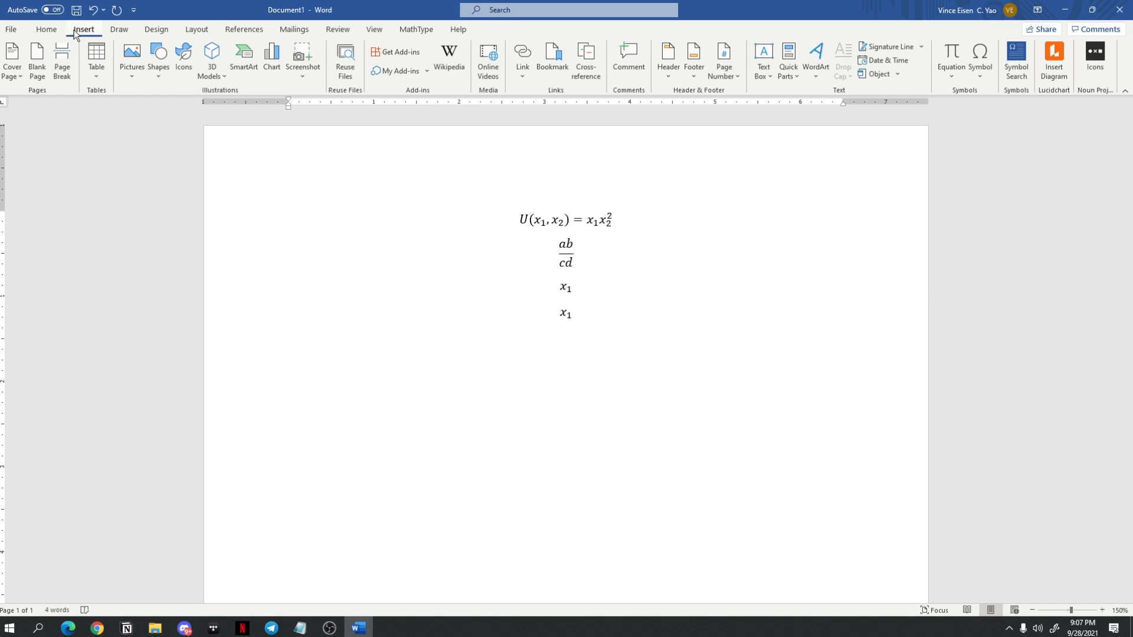
pyautogui.click(951, 53)
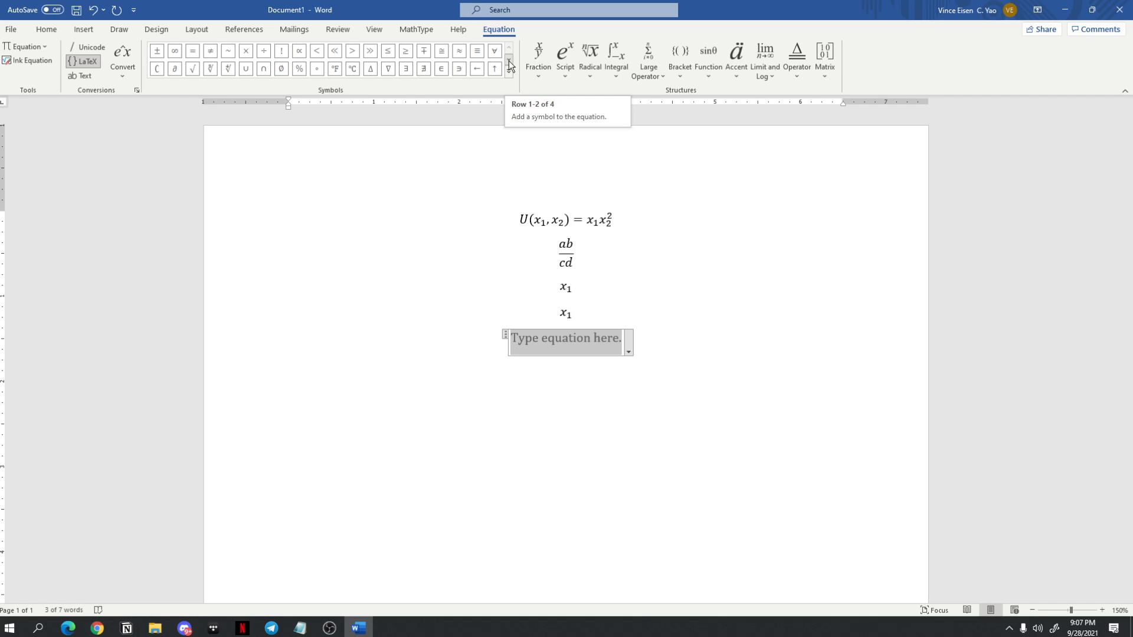
pyautogui.click(87, 47)
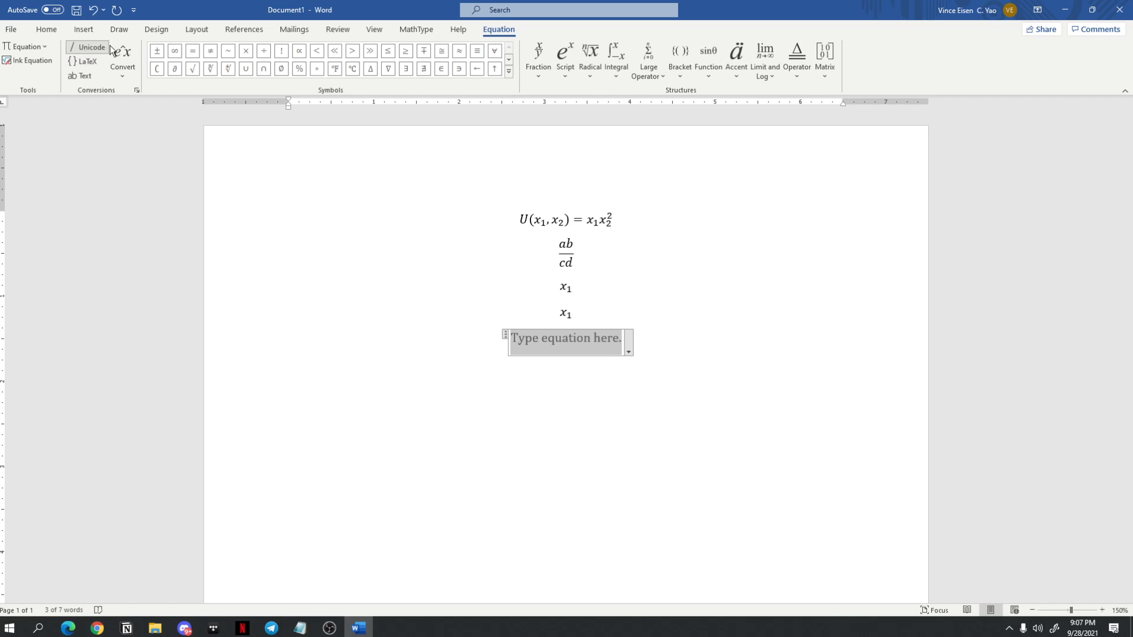
pyautogui.click(508, 59)
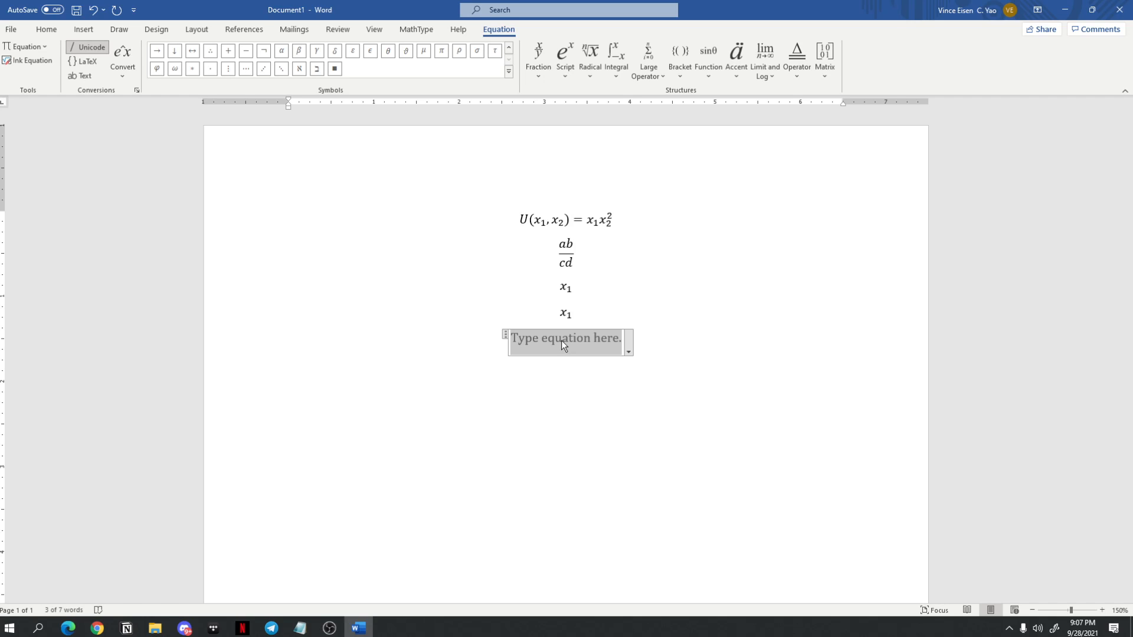
pyautogui.write('\\sig')
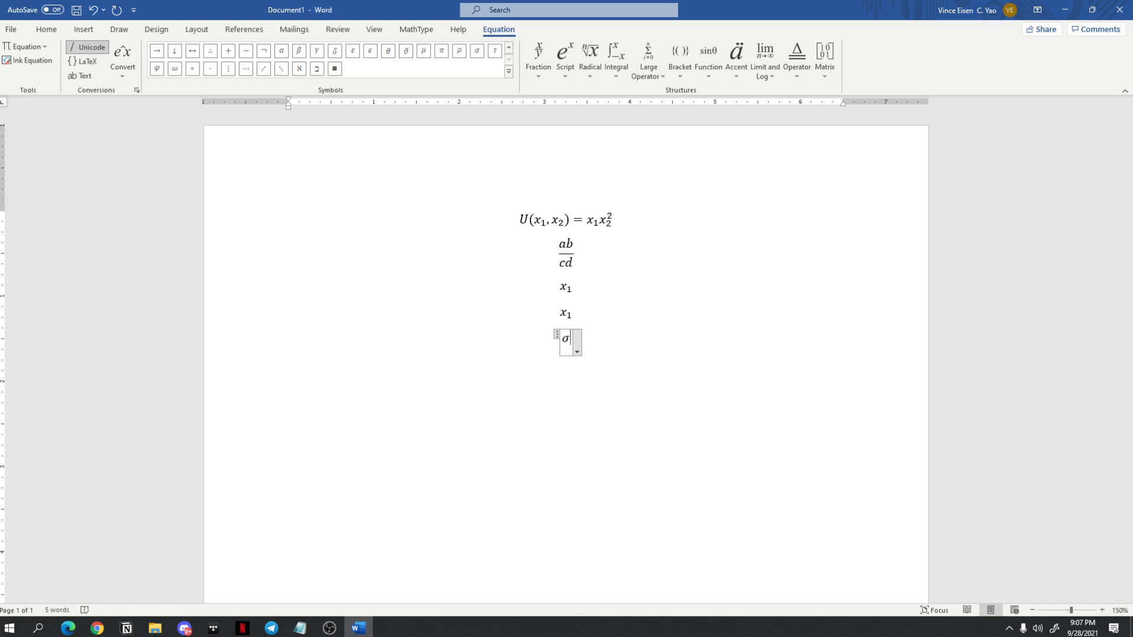
# Enter \partial/\partial in the new equation as a built-up fraction and remove the σ from its numerator.
pyautogui.hotkey('ctrl', 'z')
pyautogui.write('\\')
pyautogui.press('BackSpace')
pyautogui.write('\\partial ')
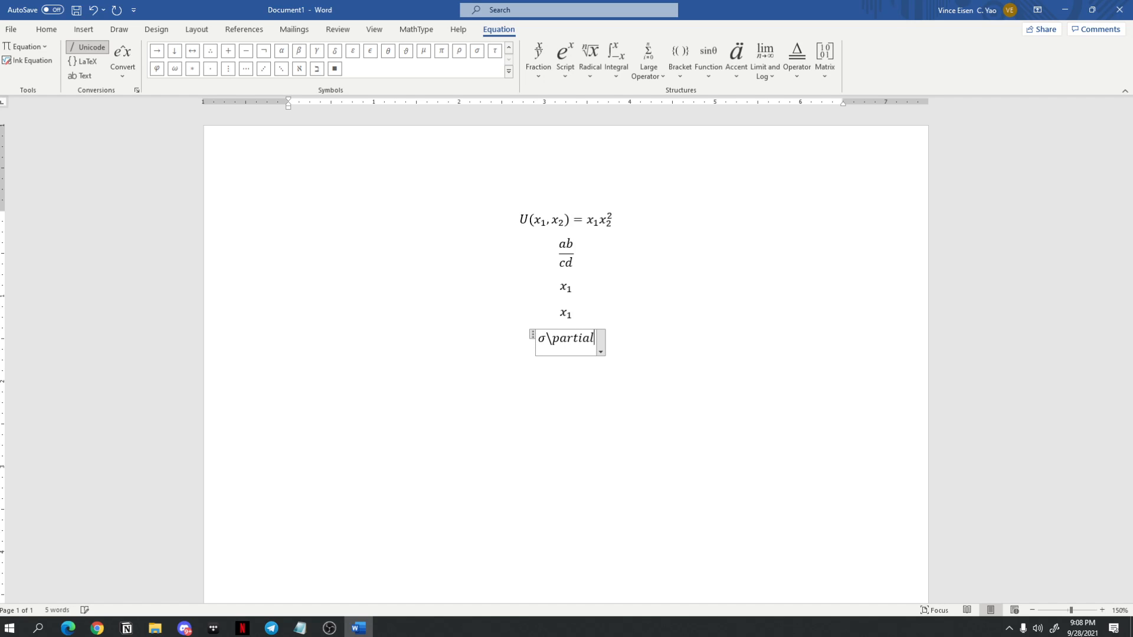
pyautogui.write('/\\partial')
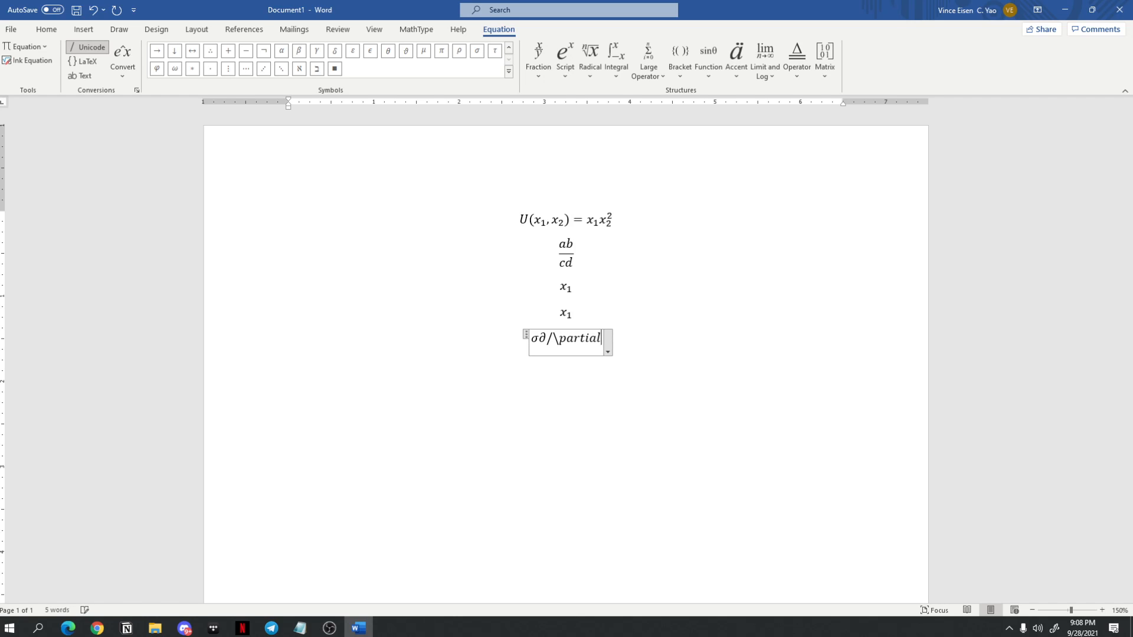
pyautogui.press('space')
pyautogui.press('space')
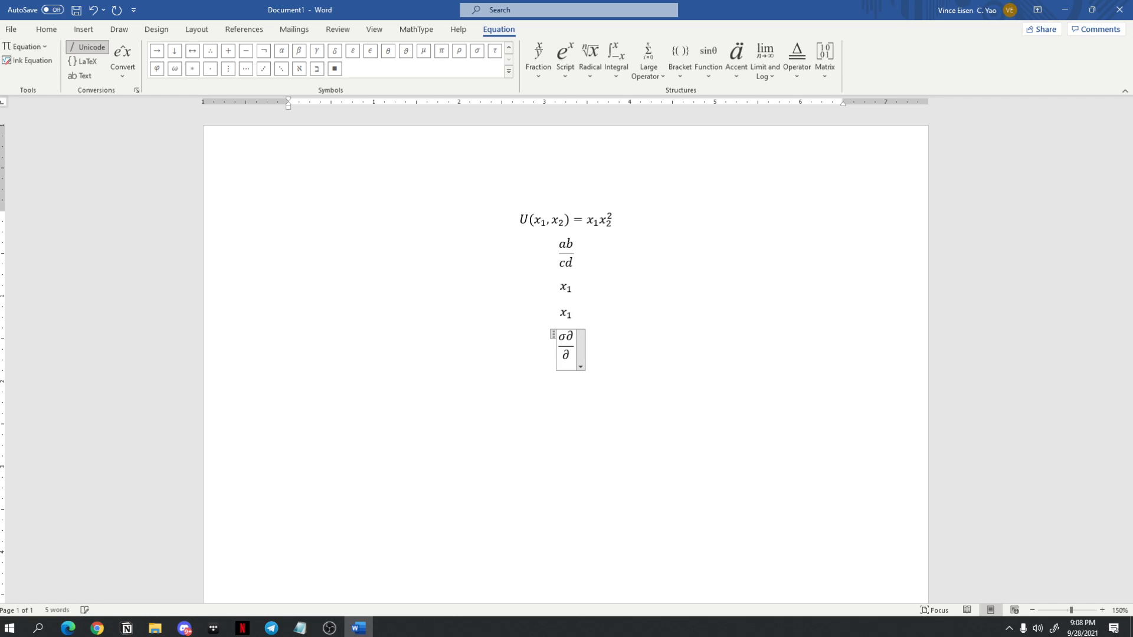
pyautogui.click(562, 336)
pyautogui.press('BackSpace')
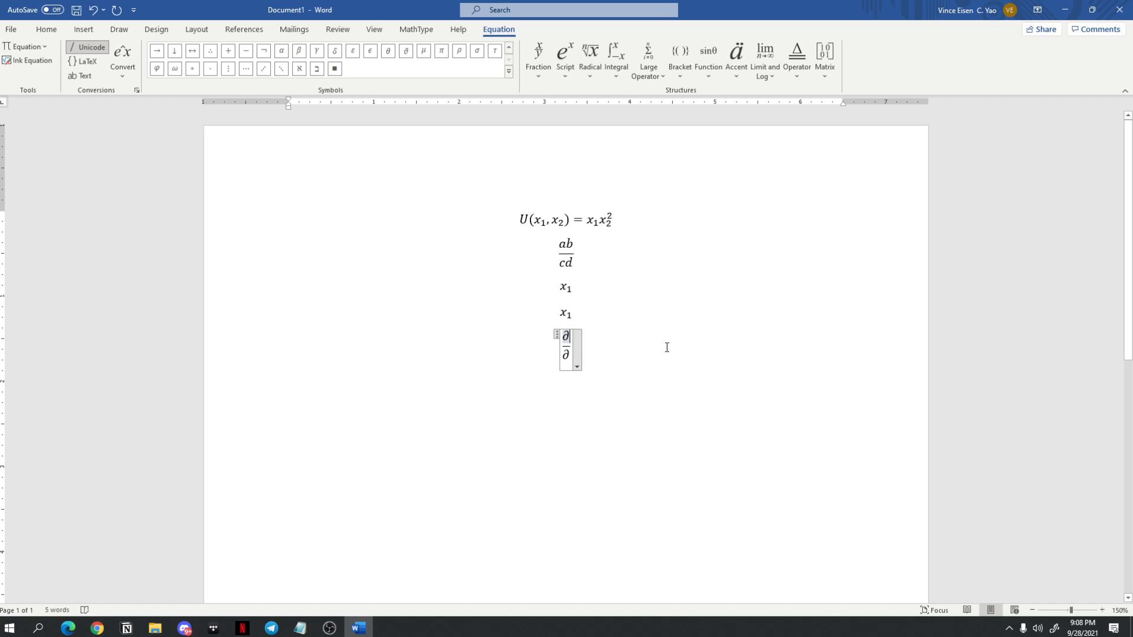
# Complete the fraction's numerator with U(x_1,x_2) after the ∂, using subscripts for both variables.
pyautogui.write('asdf')
pyautogui.press('BackSpace')
pyautogui.press('BackSpace')
pyautogui.press('BackSpace')
pyautogui.press('BackSpace')
pyautogui.write('U(')
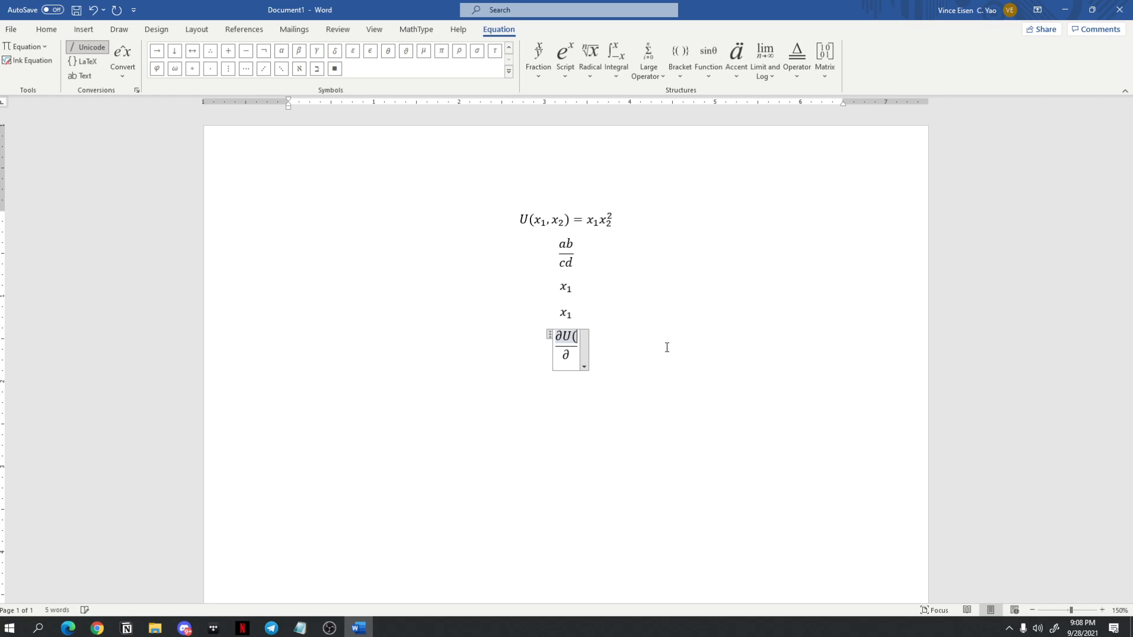
pyautogui.write('x_1,x')
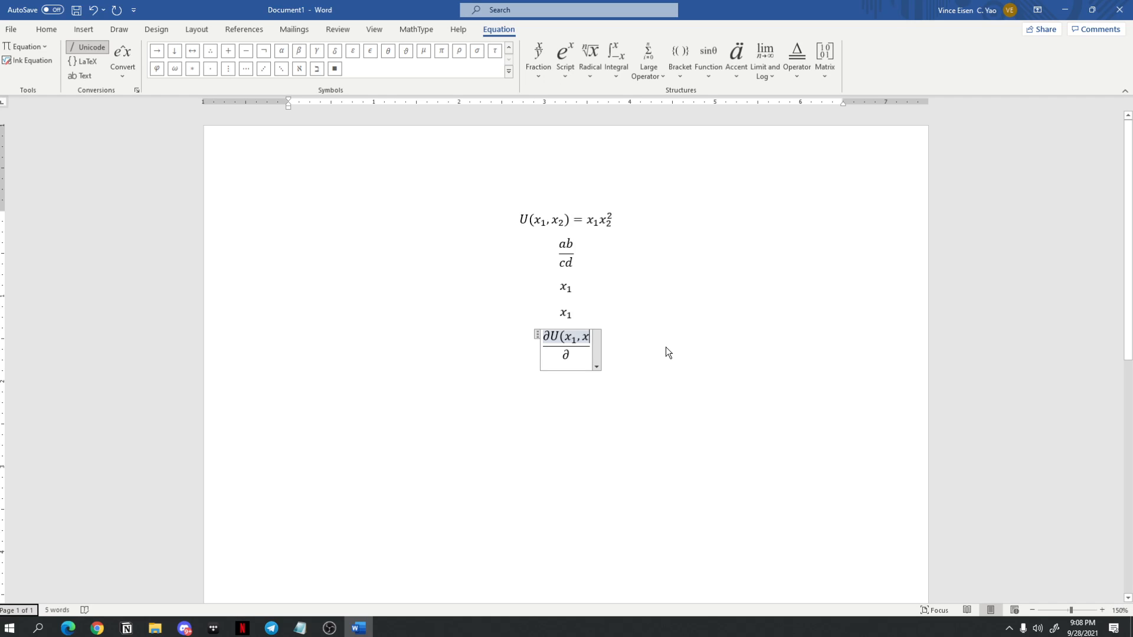
pyautogui.press('XF86AudioPlay')
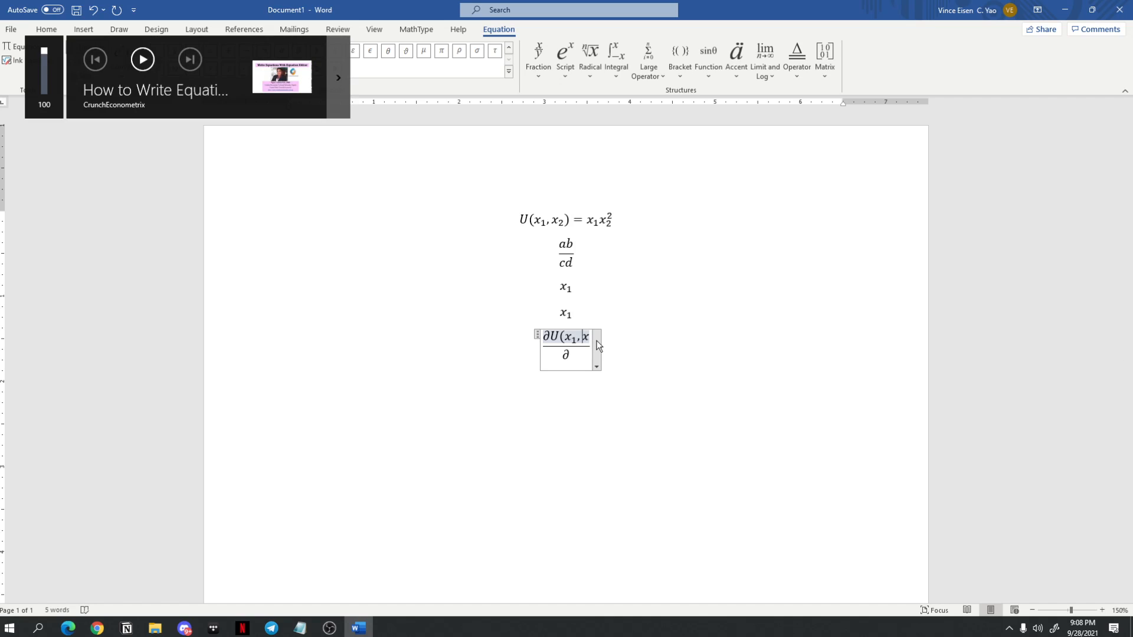
pyautogui.write('_2')
pyautogui.press('Down')
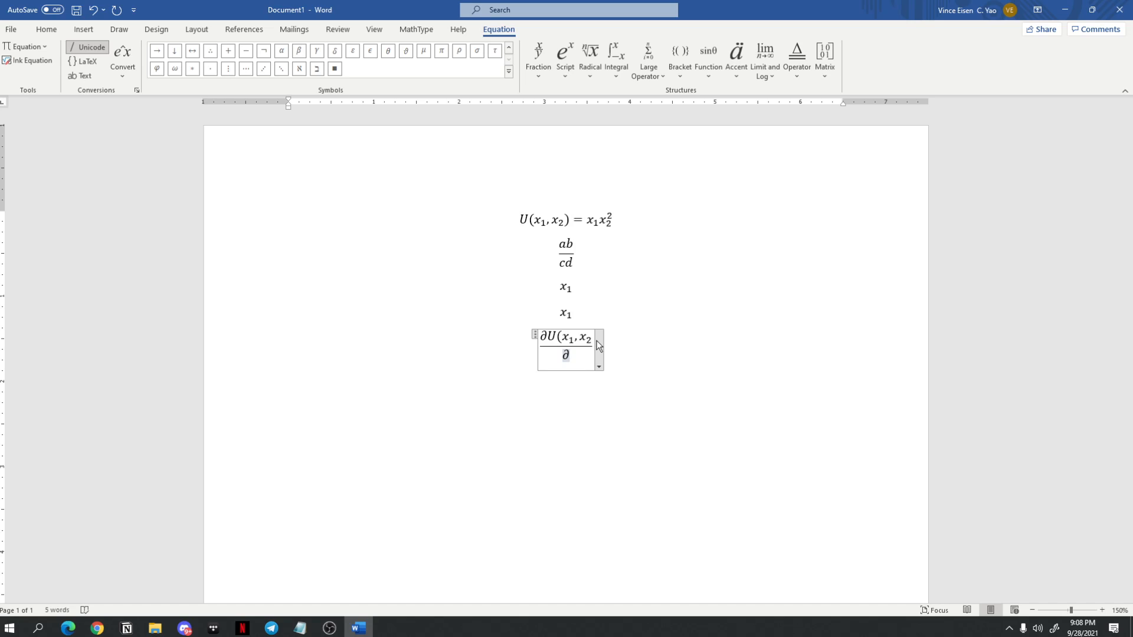
pyautogui.press('Up')
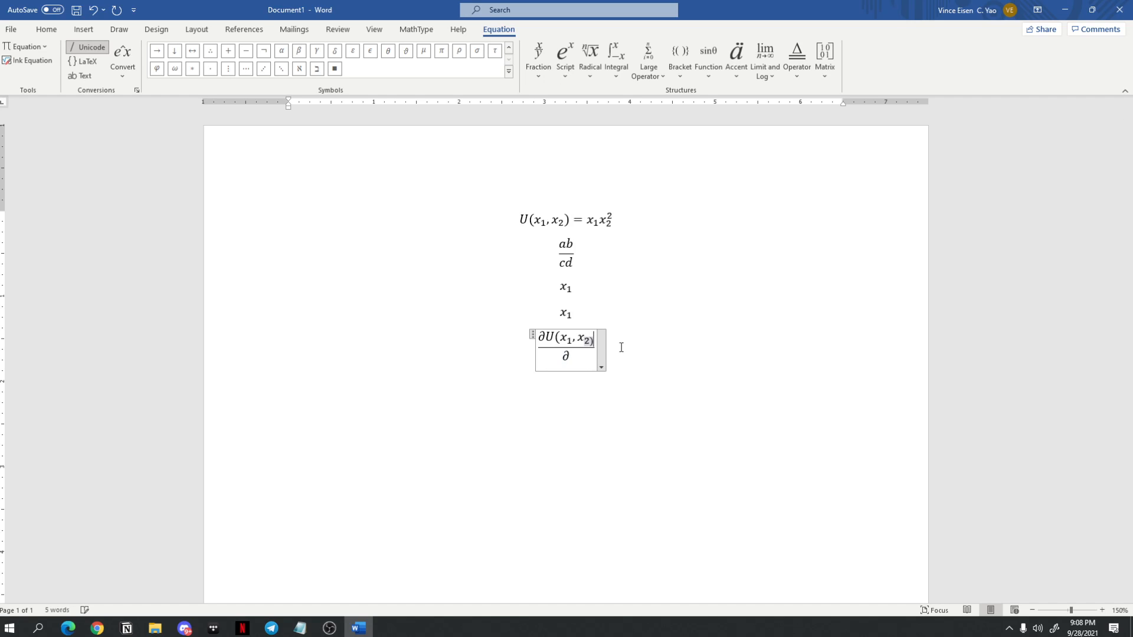
pyautogui.write(')')
# Add x_2 after the ∂ in the denominator and continue the equation beyond the fraction with = adsfasdf.
pyautogui.press('Down')
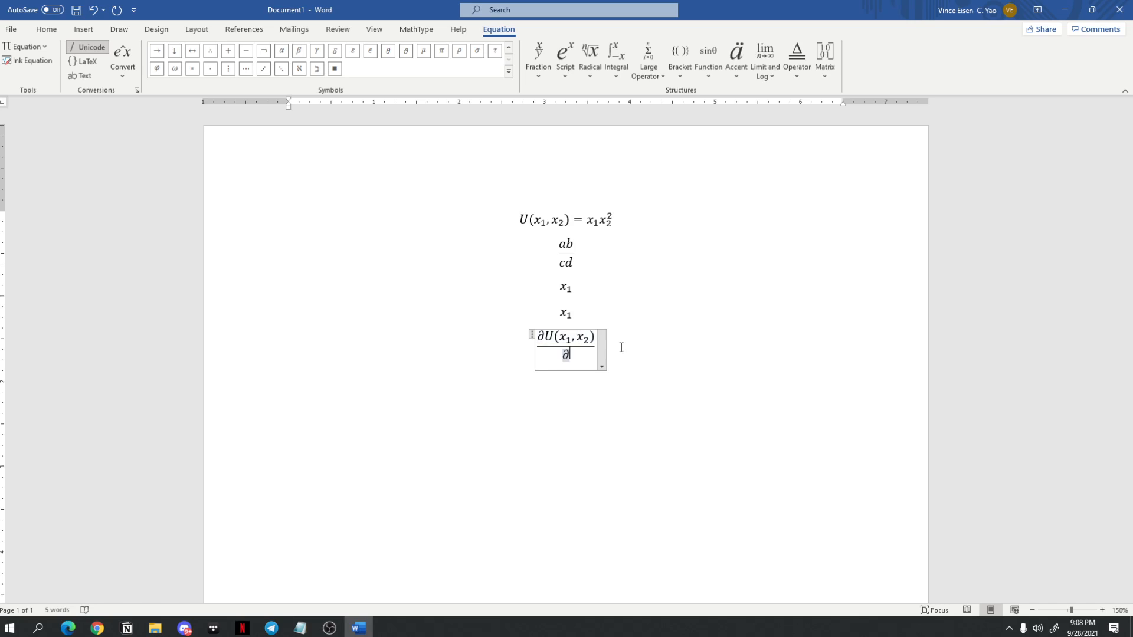
pyautogui.write('x_')
pyautogui.write('2')
pyautogui.press('Right')
pyautogui.write('= ')
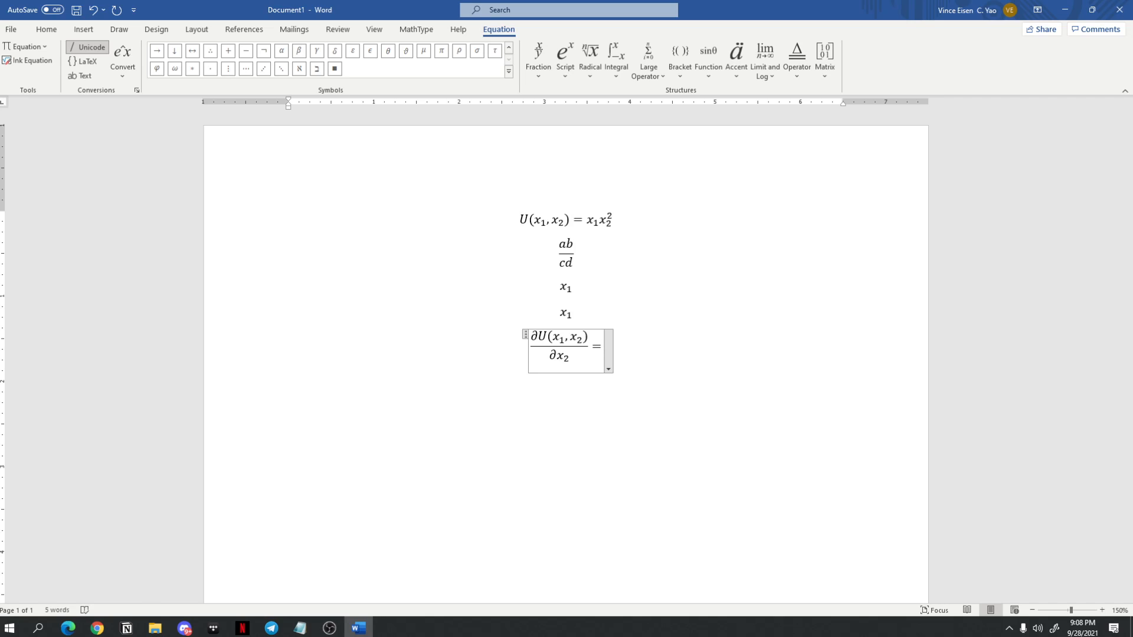
pyautogui.write('adsfasdf')
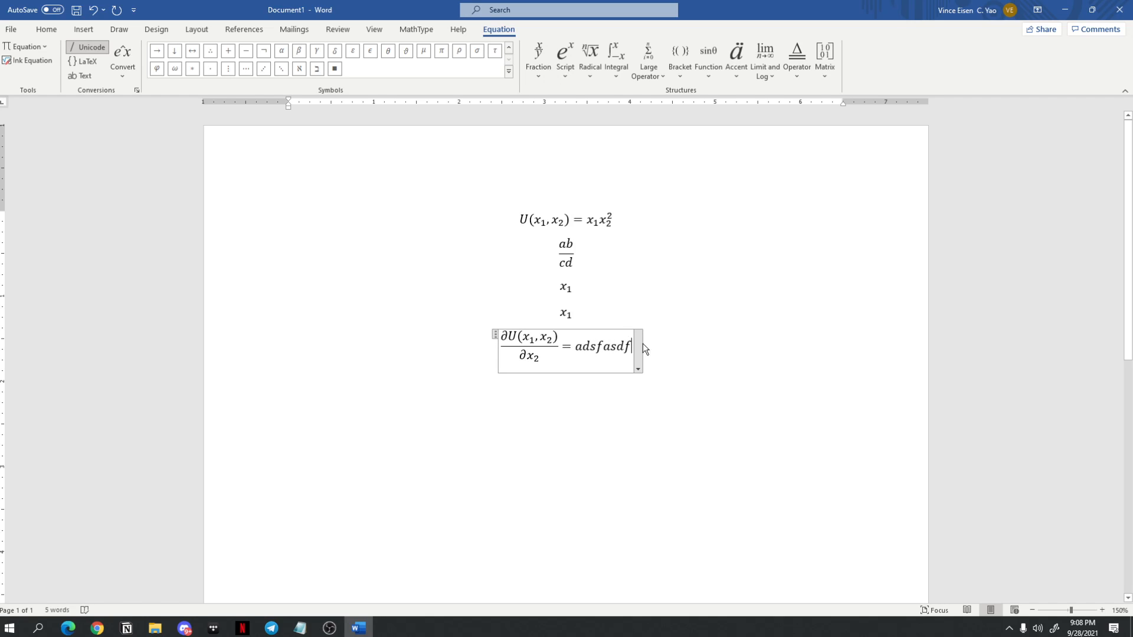
pyautogui.moveTo(502, 340); pyautogui.dragTo(502, 340)
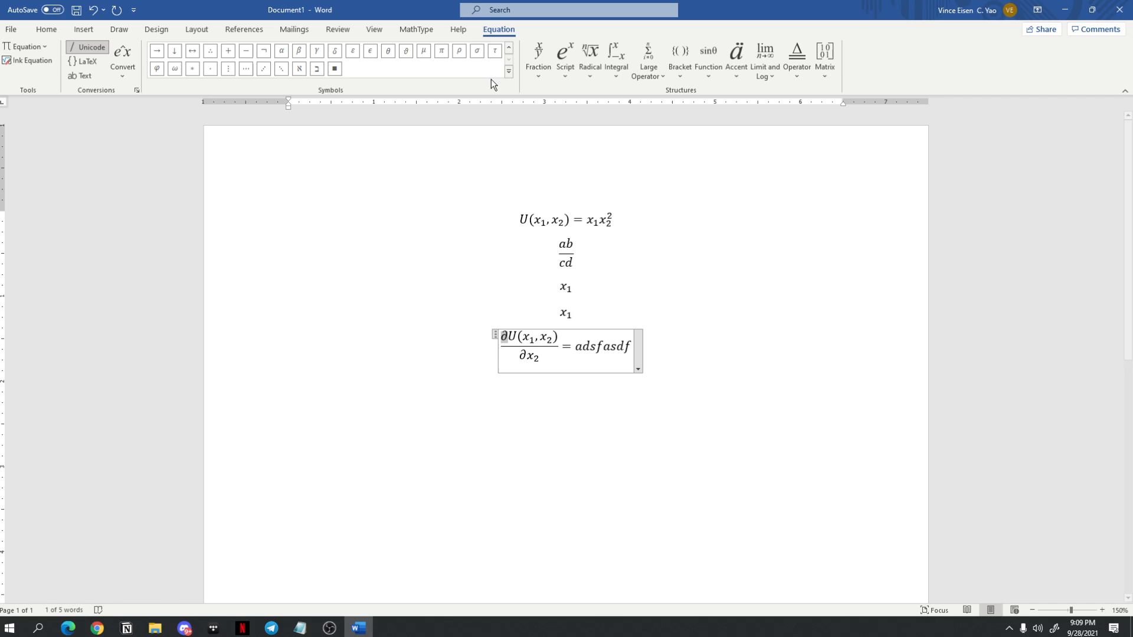
pyautogui.click(509, 341)
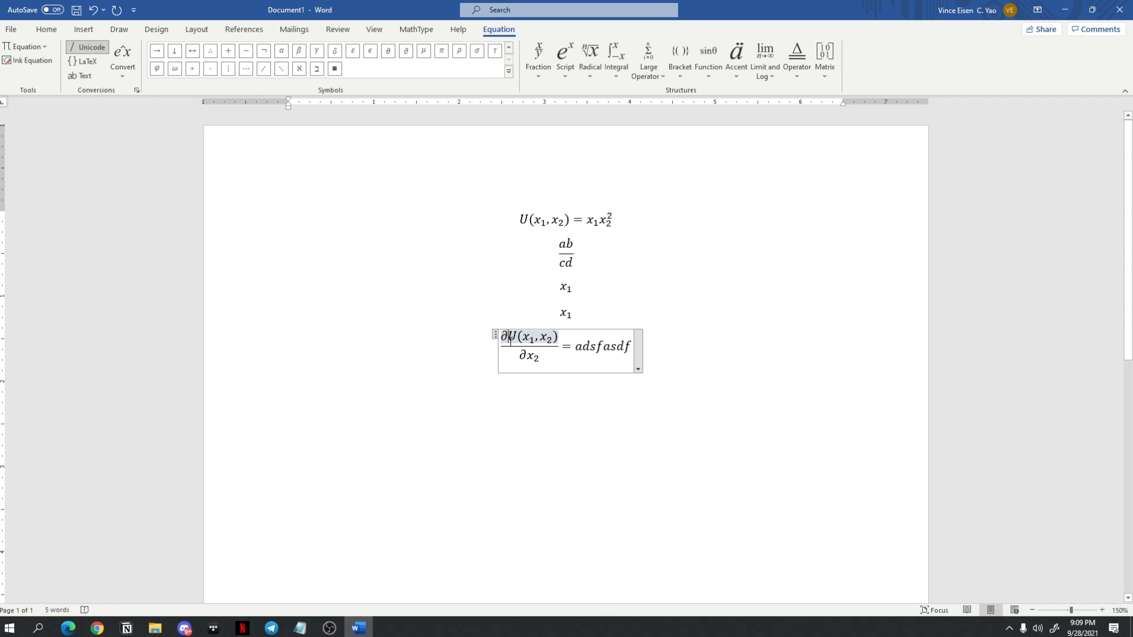
pyautogui.click(511, 47)
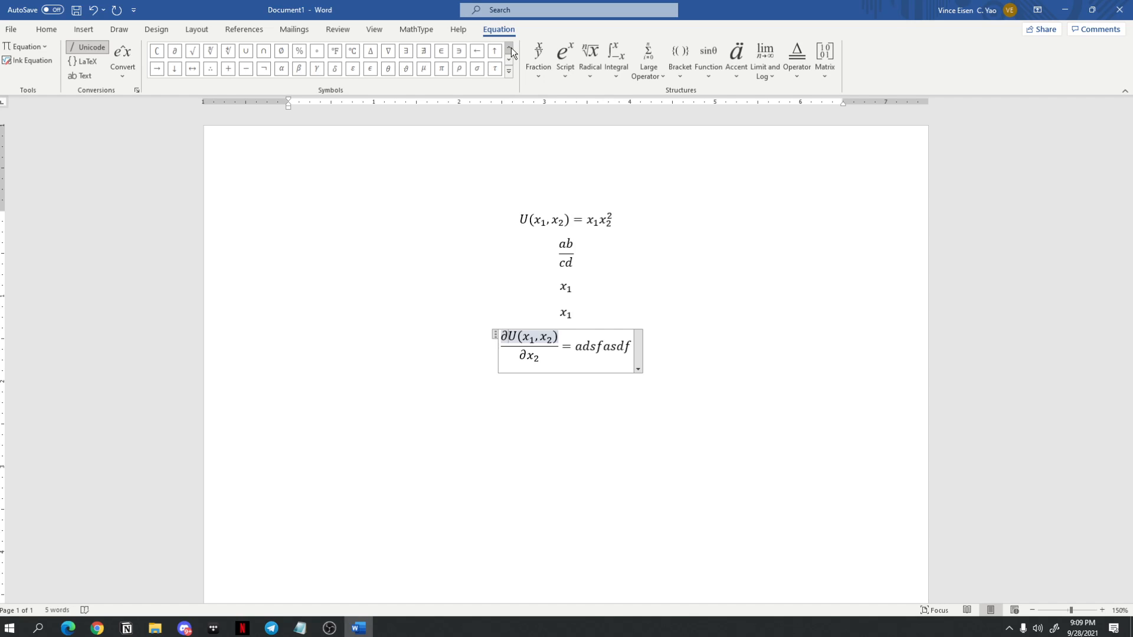
pyautogui.click(511, 48)
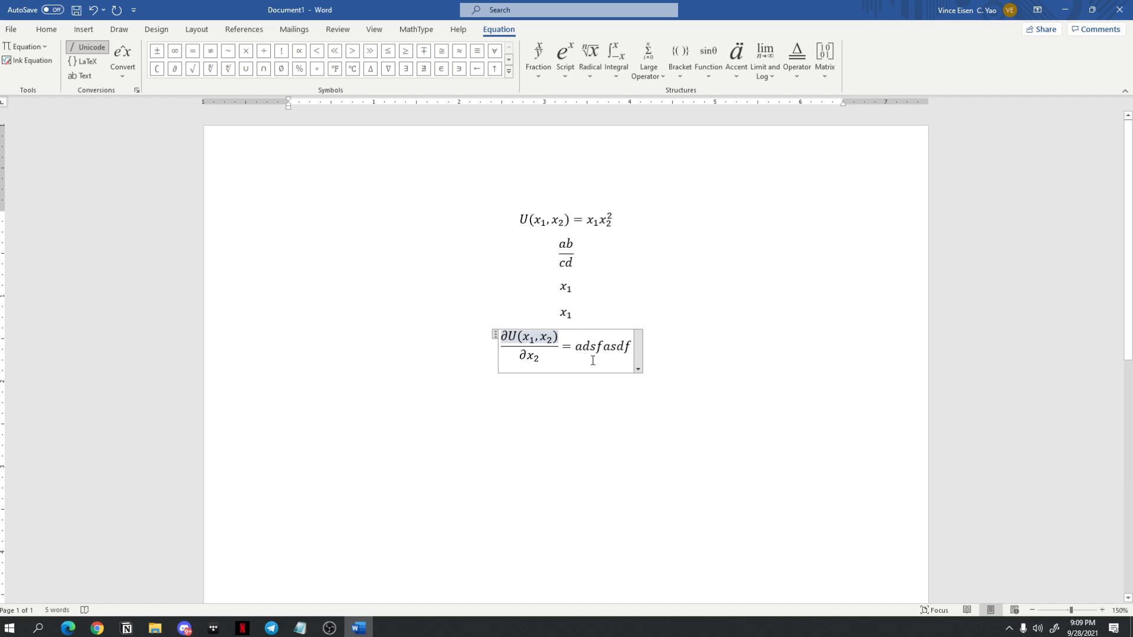
pyautogui.click(631, 353)
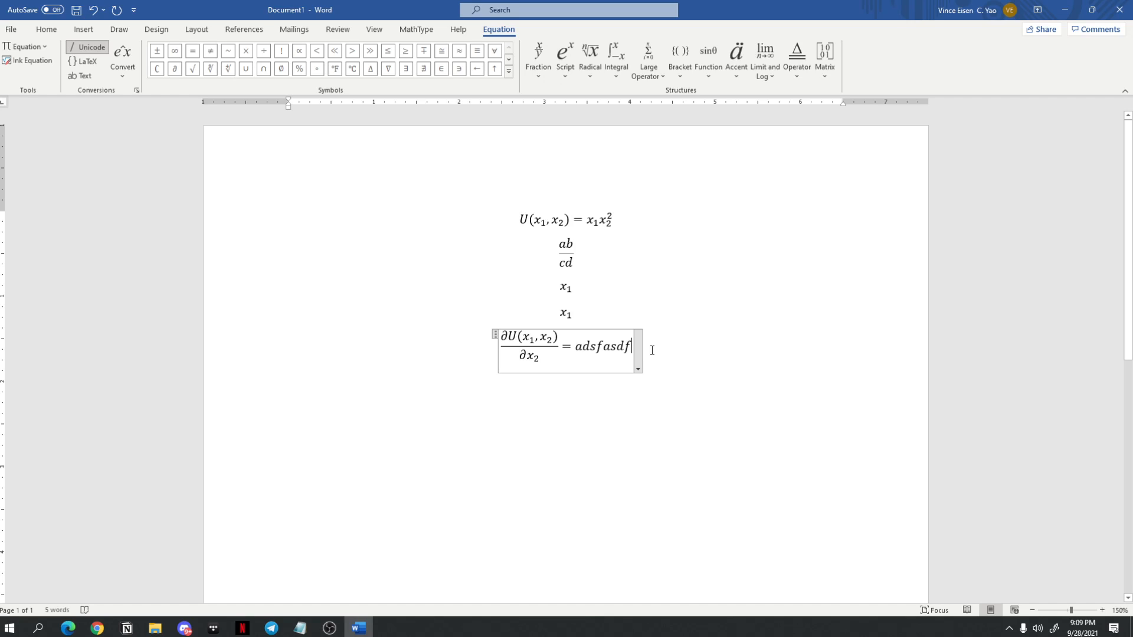
pyautogui.click(658, 348)
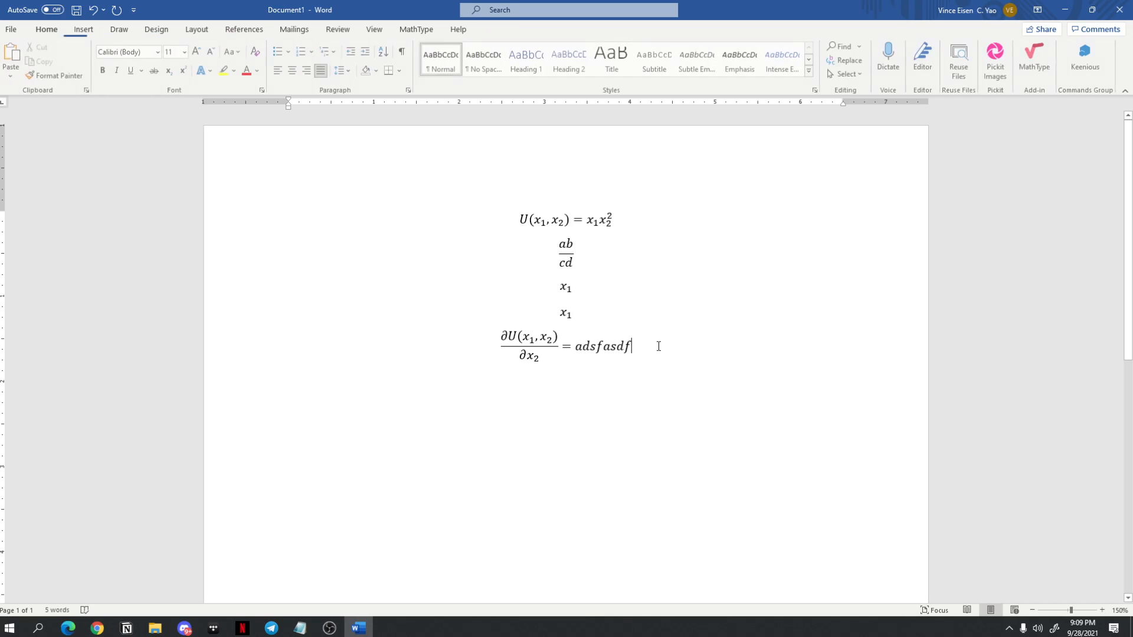